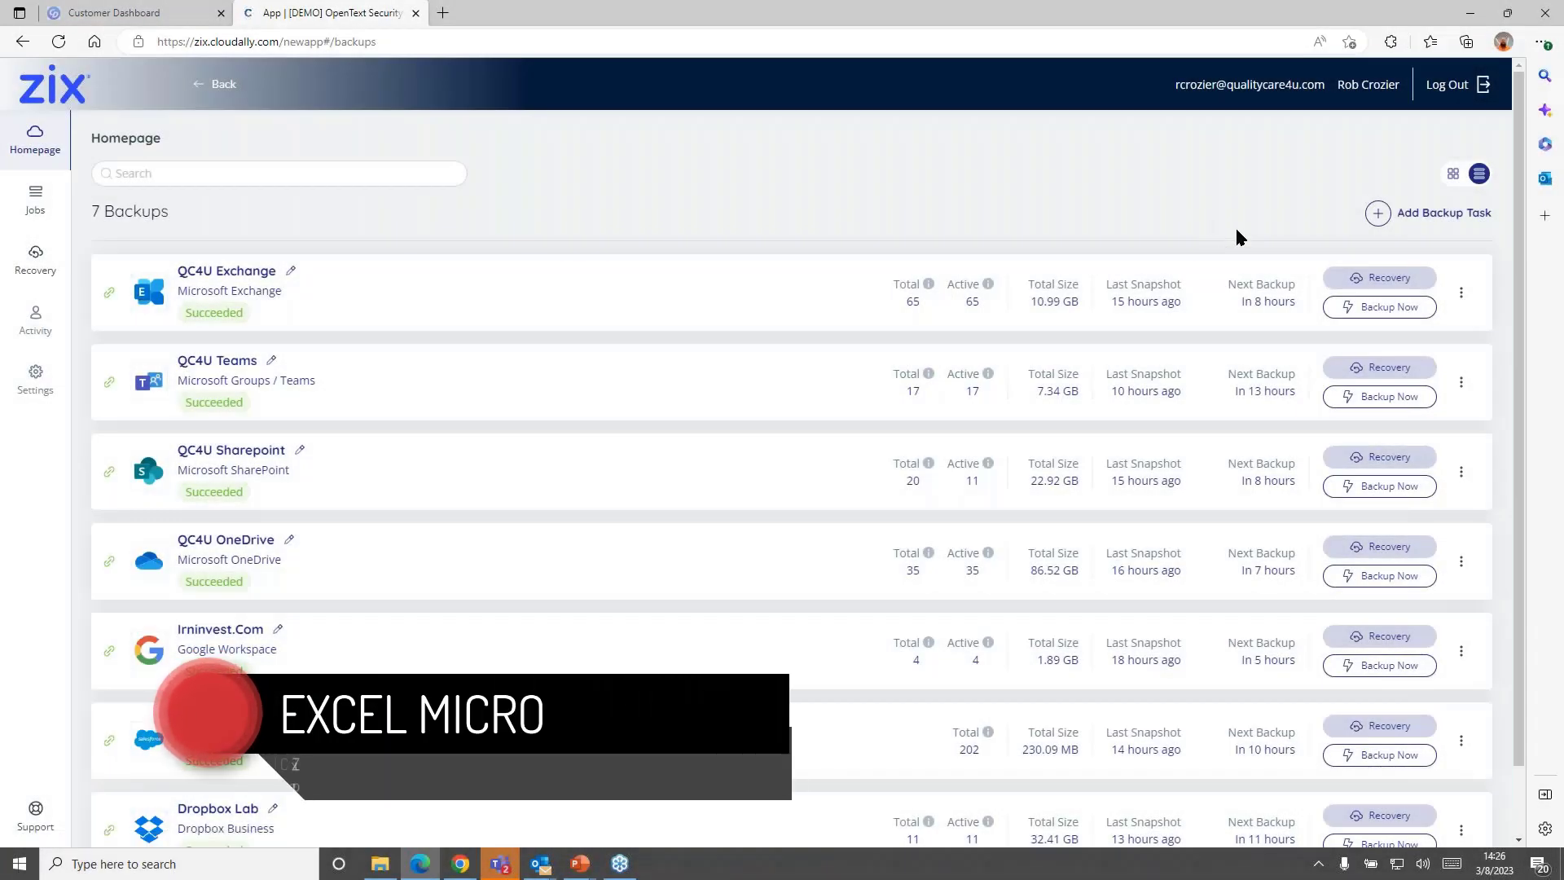
Start a new Microsoft Exchange backup task and review its Global Admin account requirement note.
{"action": "left_click", "coordinate": [1401, 213]}
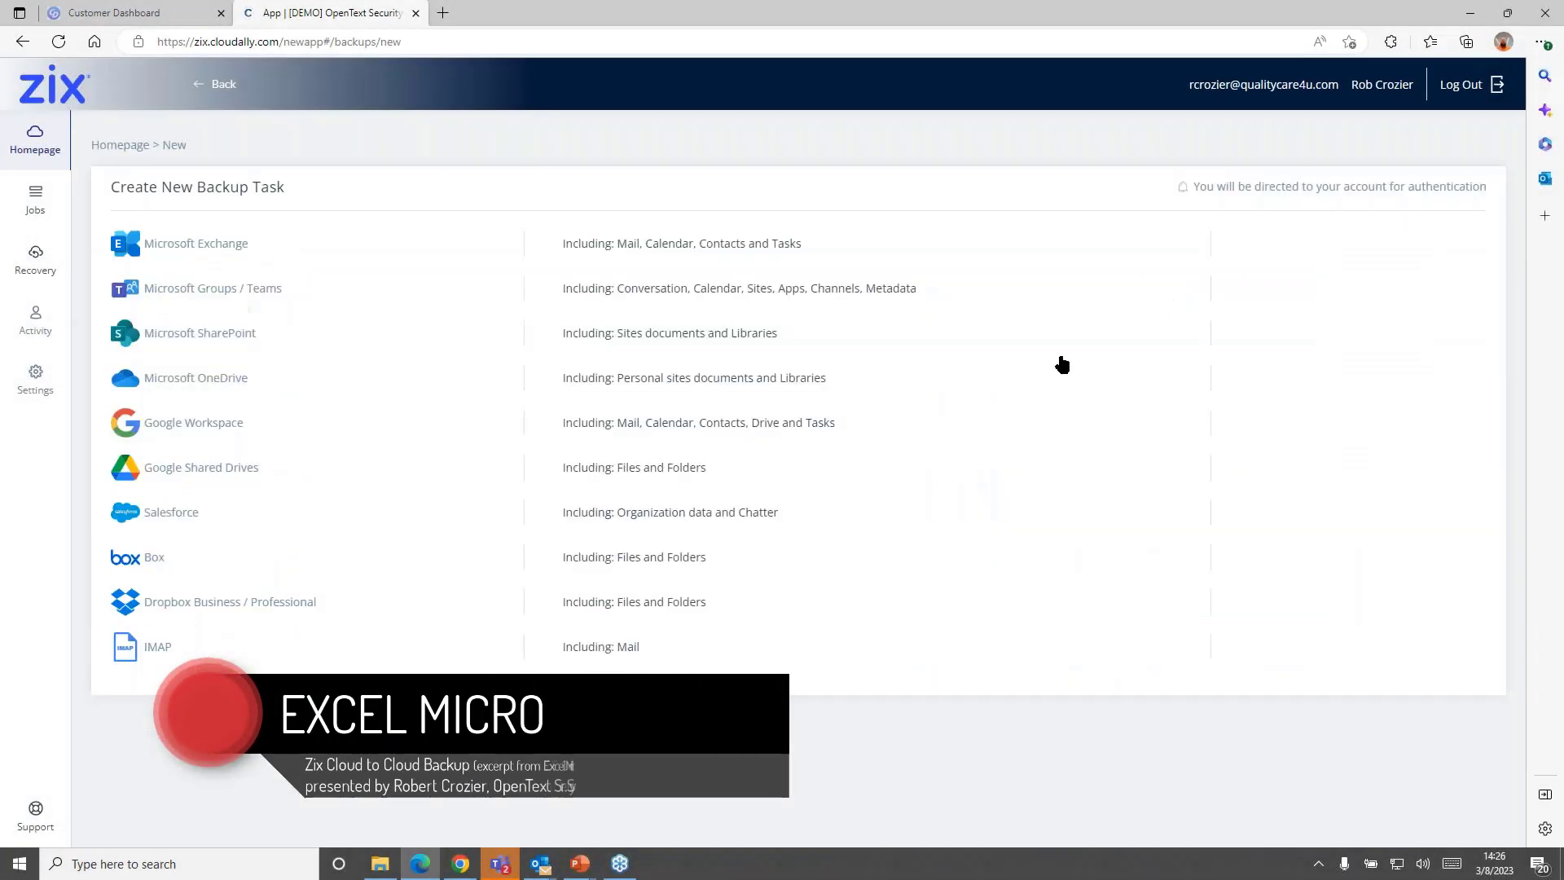
{"action": "left_click", "coordinate": [199, 244]}
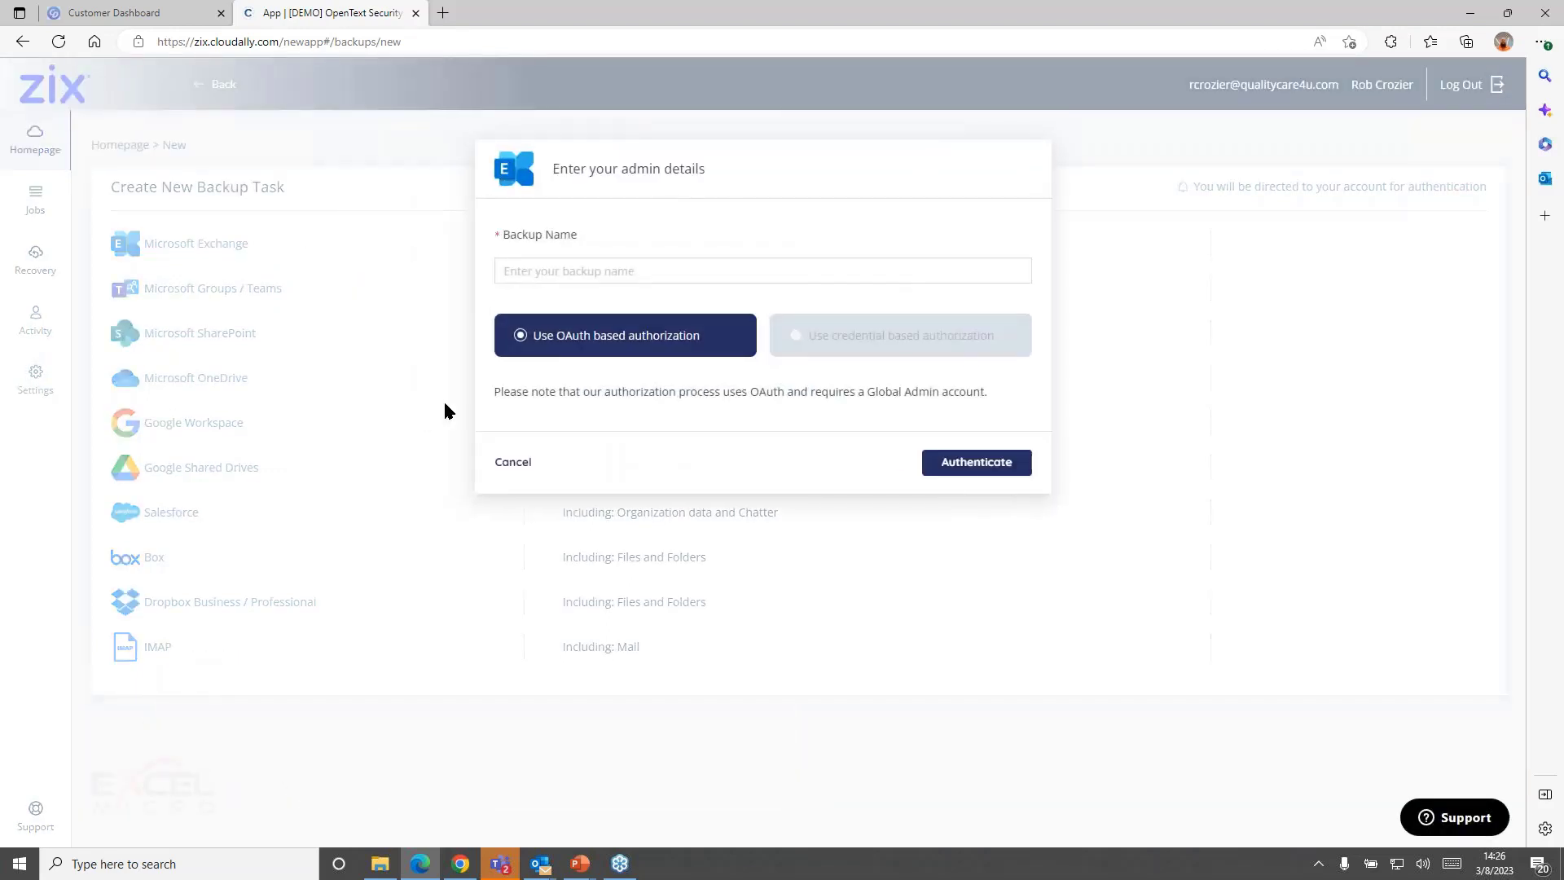
{"action": "triple_click", "coordinate": [618, 392]}
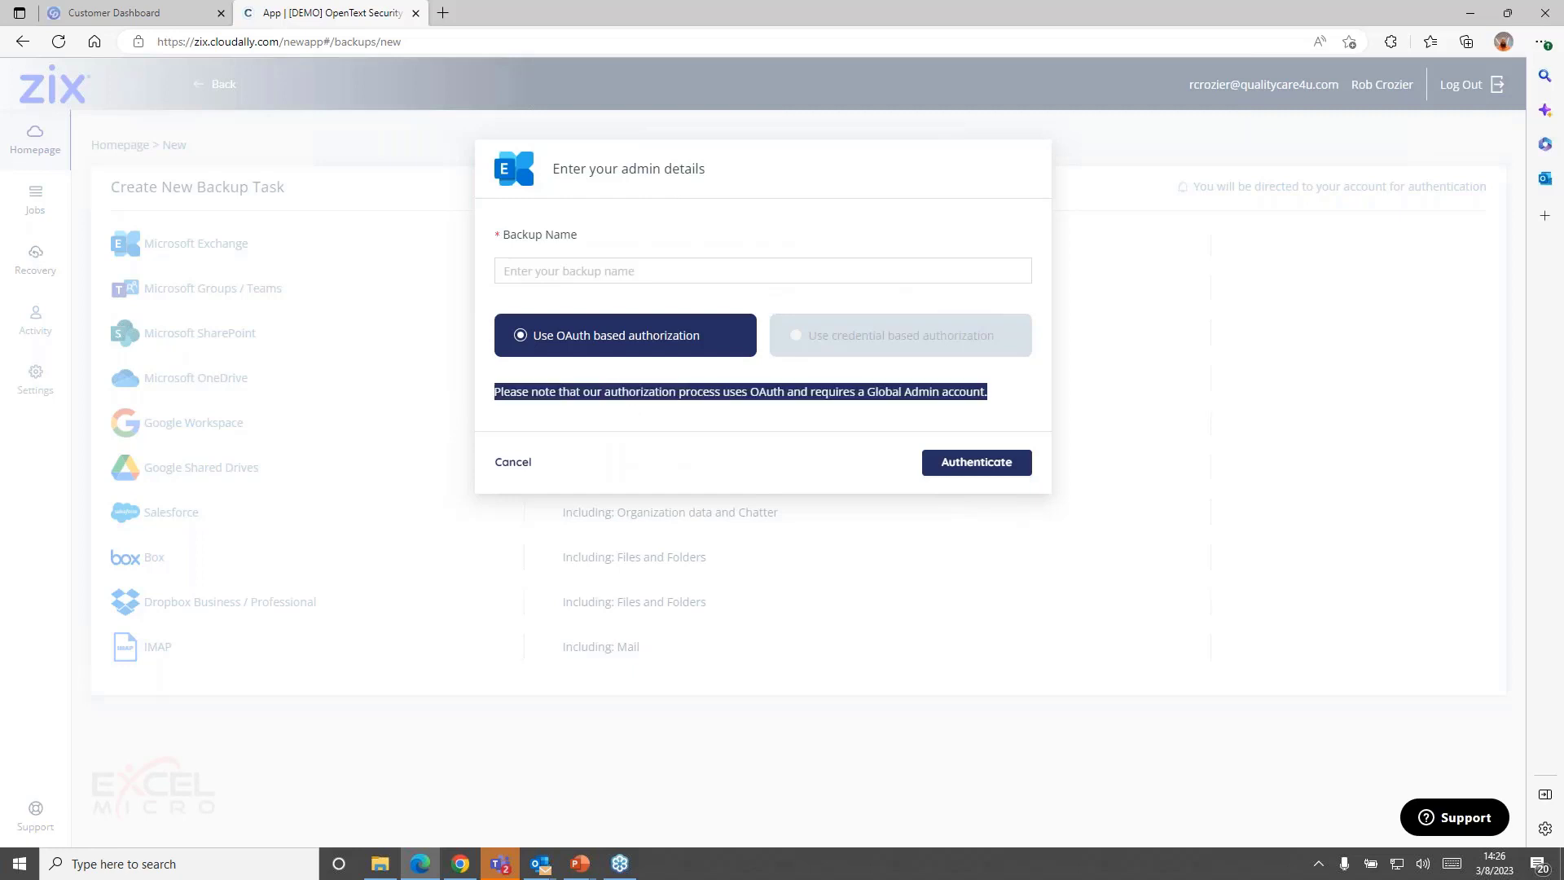
{"action": "left_click", "coordinate": [691, 458]}
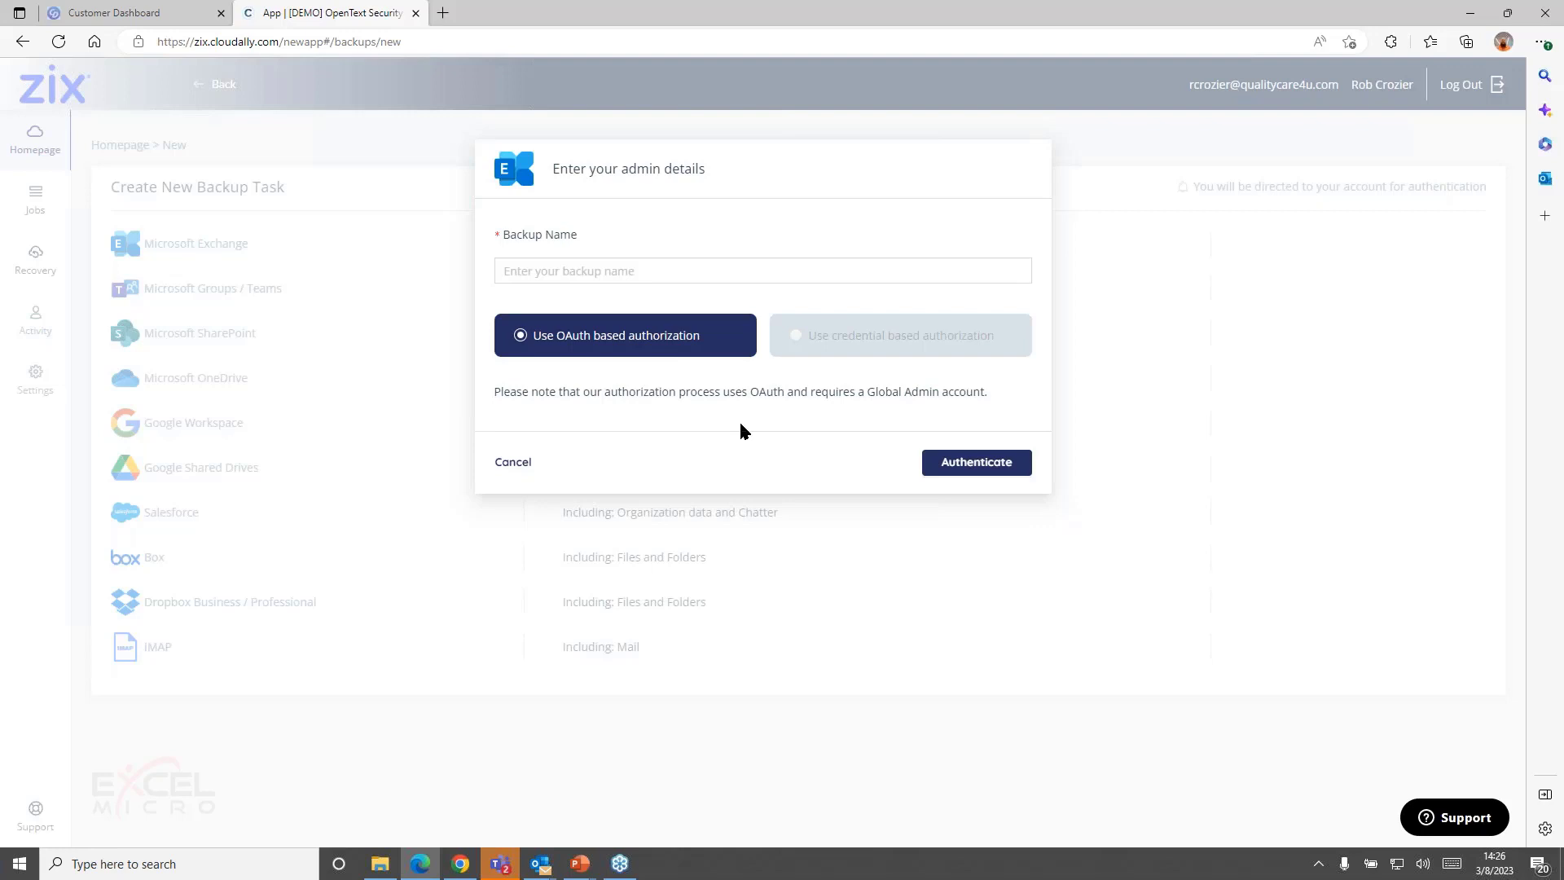
Cancel the new task and open the QC4U Exchange backup from the homepage.
{"action": "left_click", "coordinate": [511, 461]}
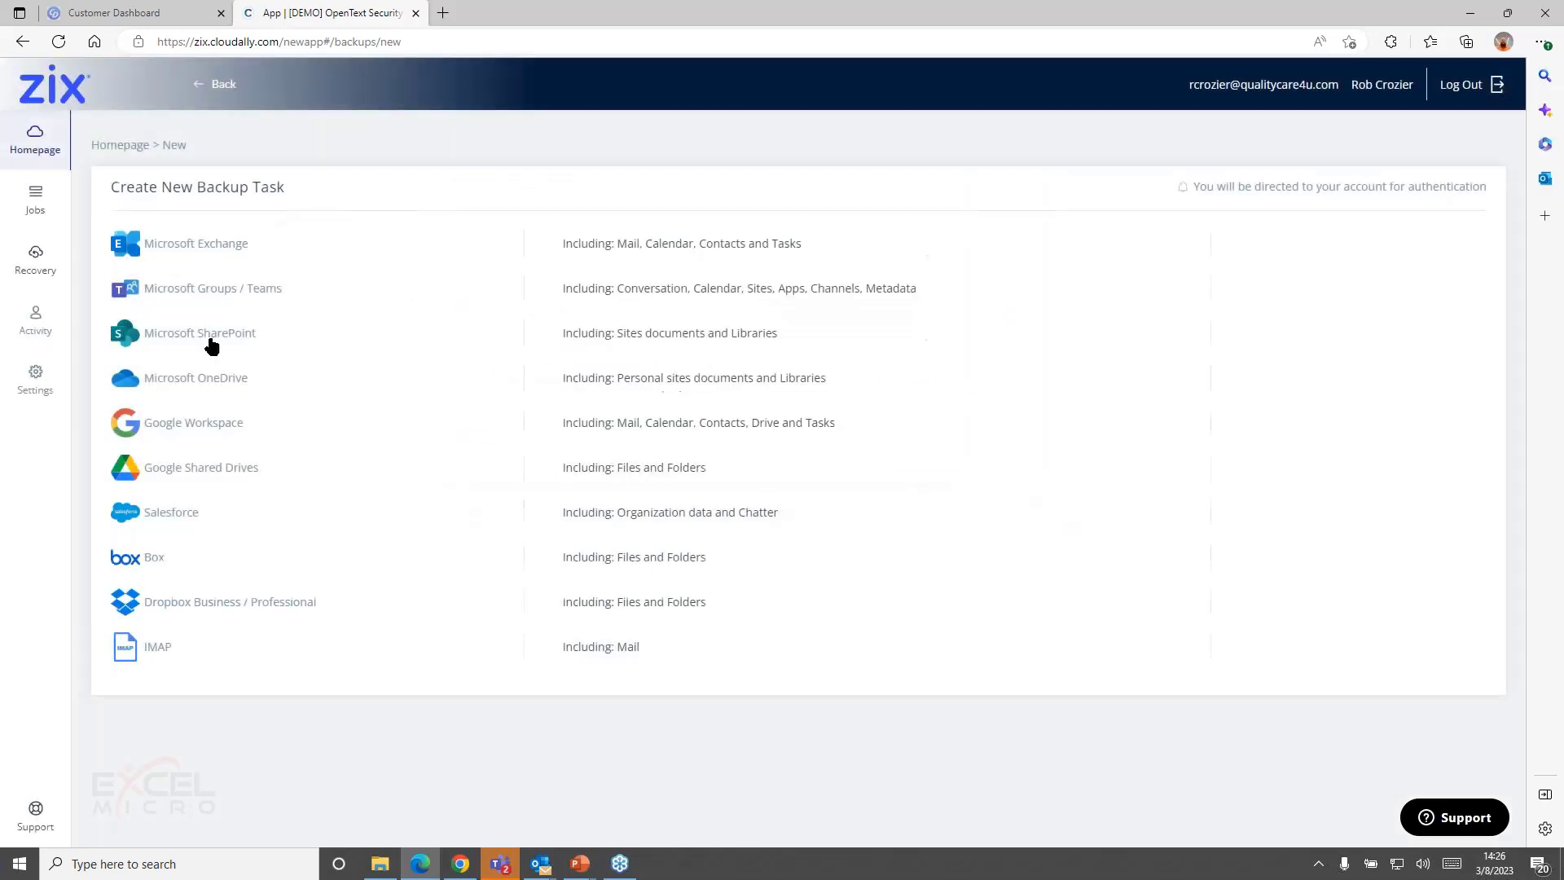
{"action": "left_click", "coordinate": [45, 153]}
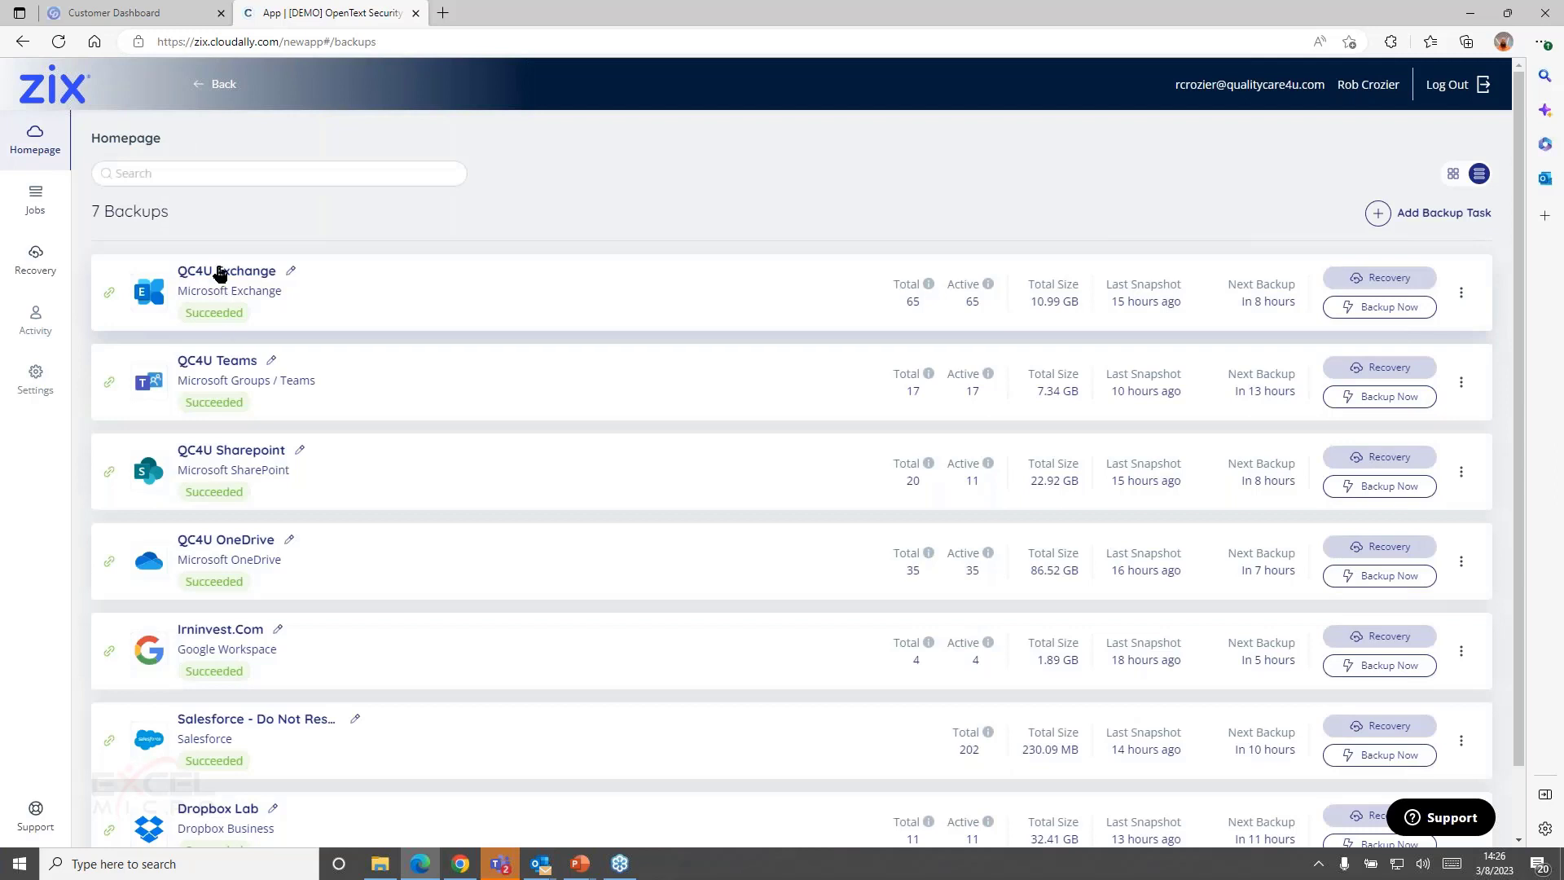
{"action": "left_click", "coordinate": [220, 271]}
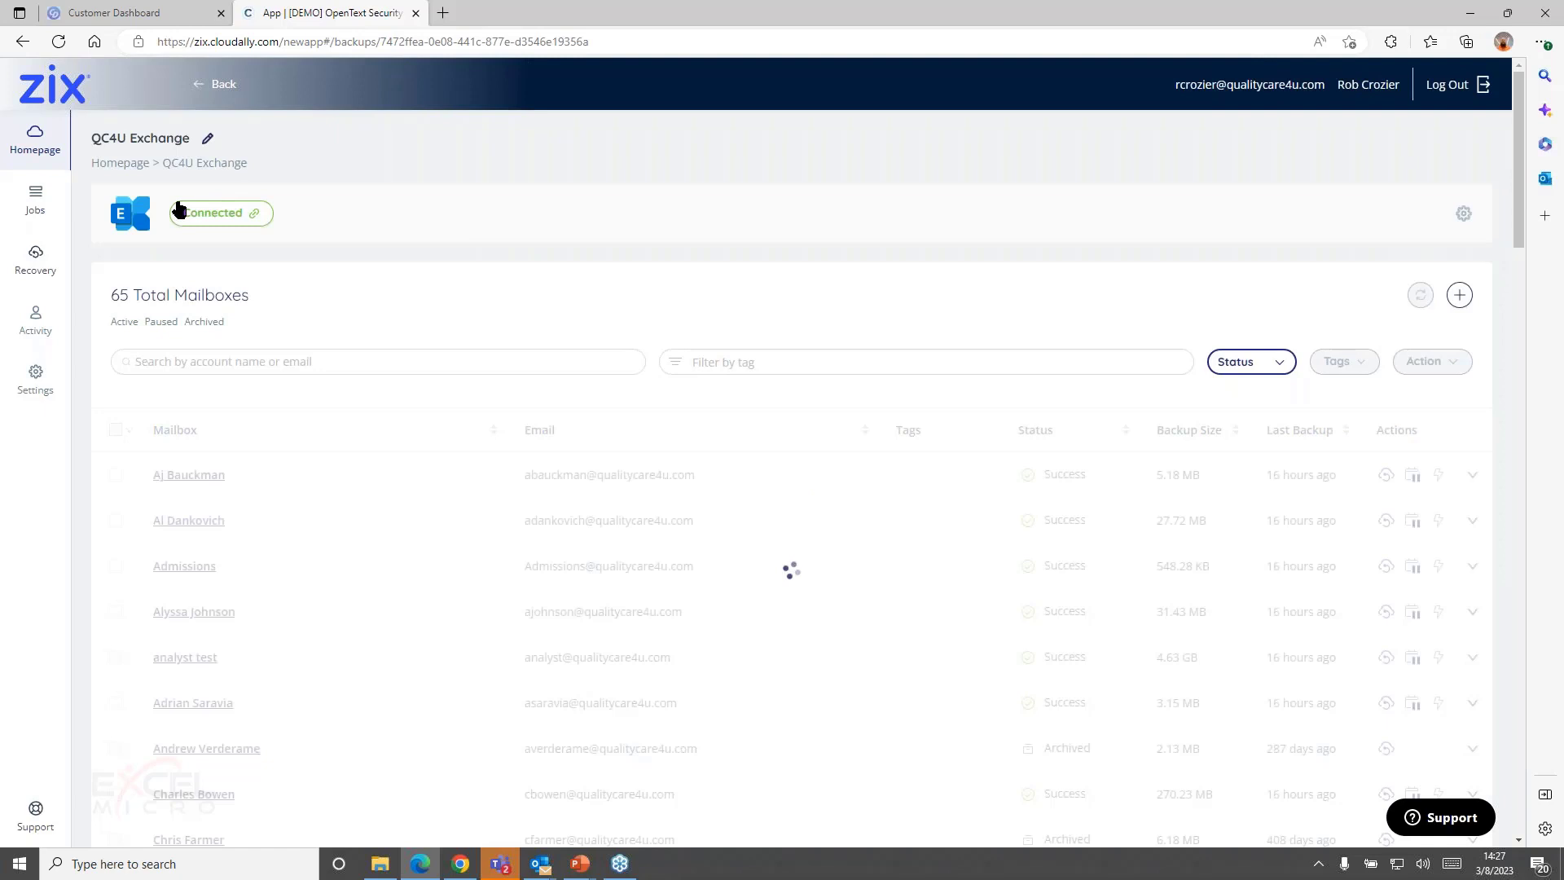
Expand the QC4U Exchange Backup Settings and look through its options.
{"action": "left_click", "coordinate": [149, 210]}
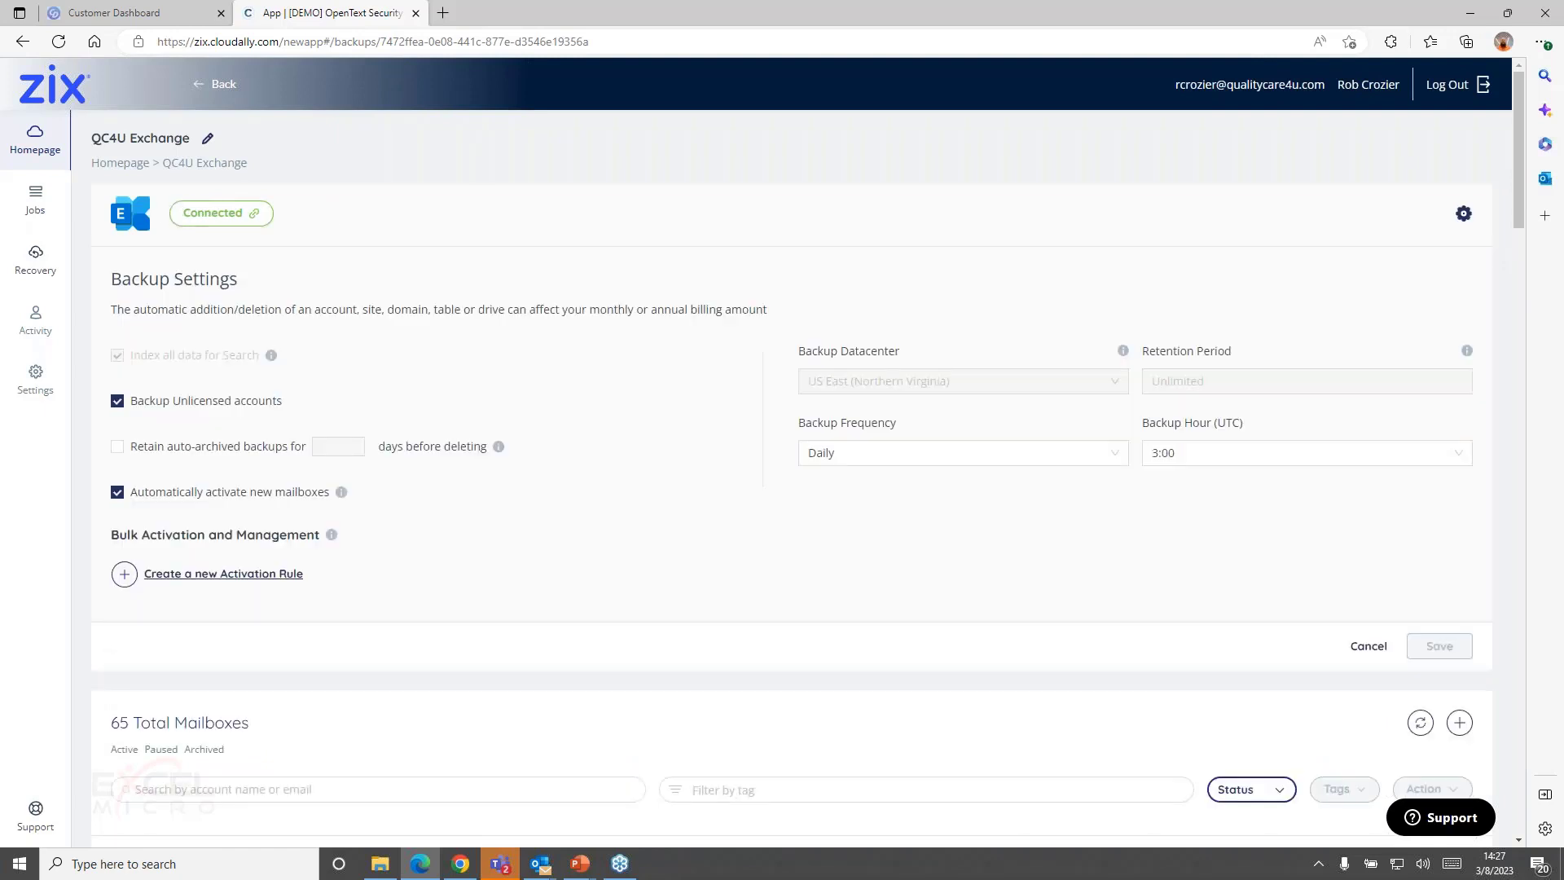
{"action": "left_click", "coordinate": [236, 403]}
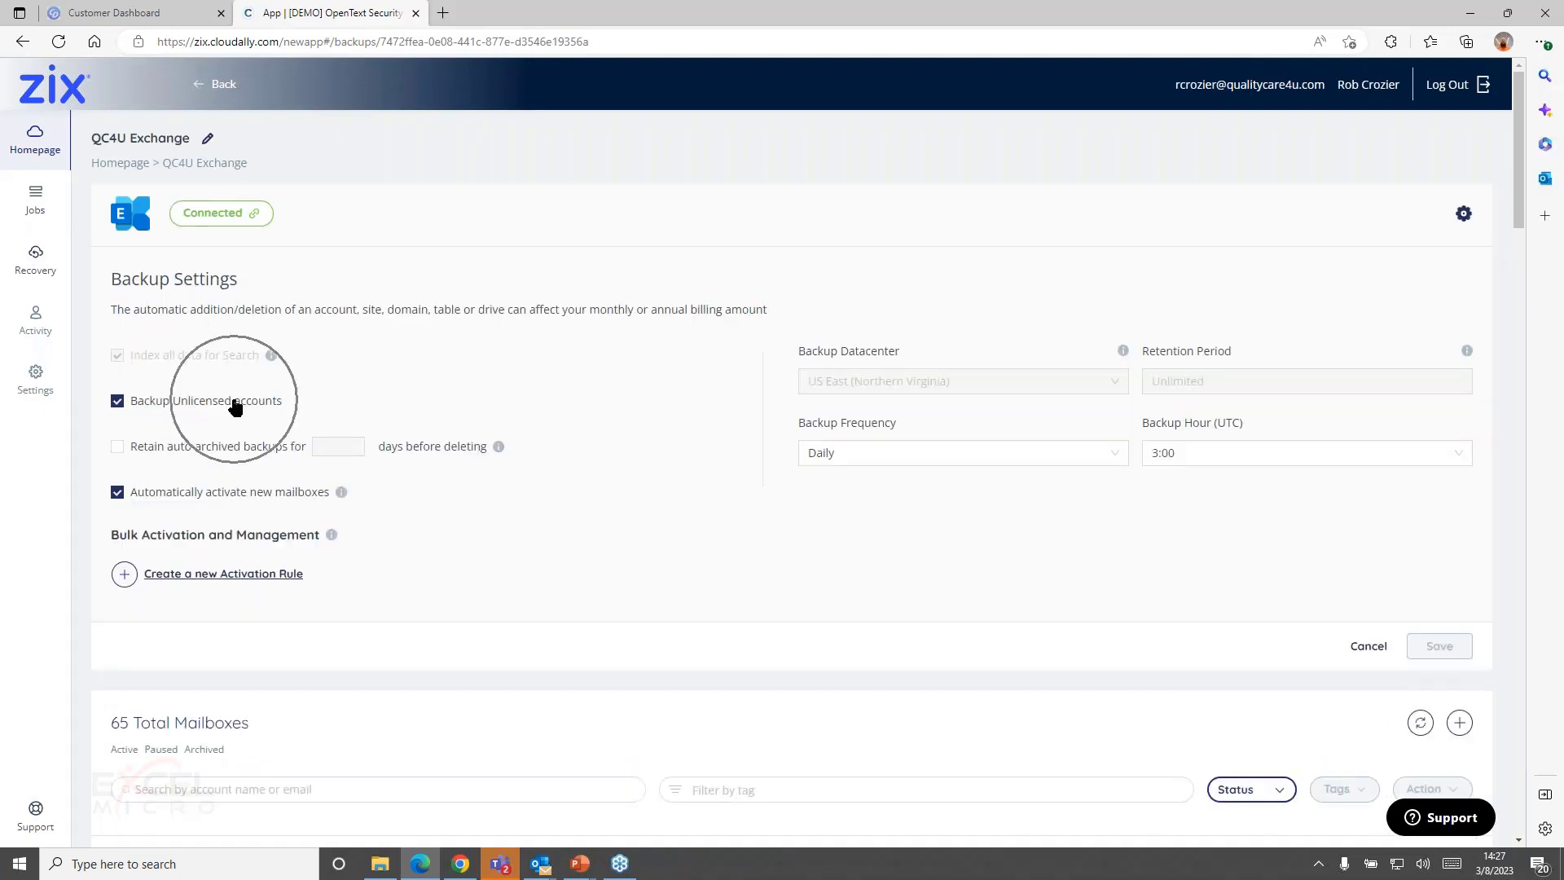
{"action": "left_click", "coordinate": [253, 495]}
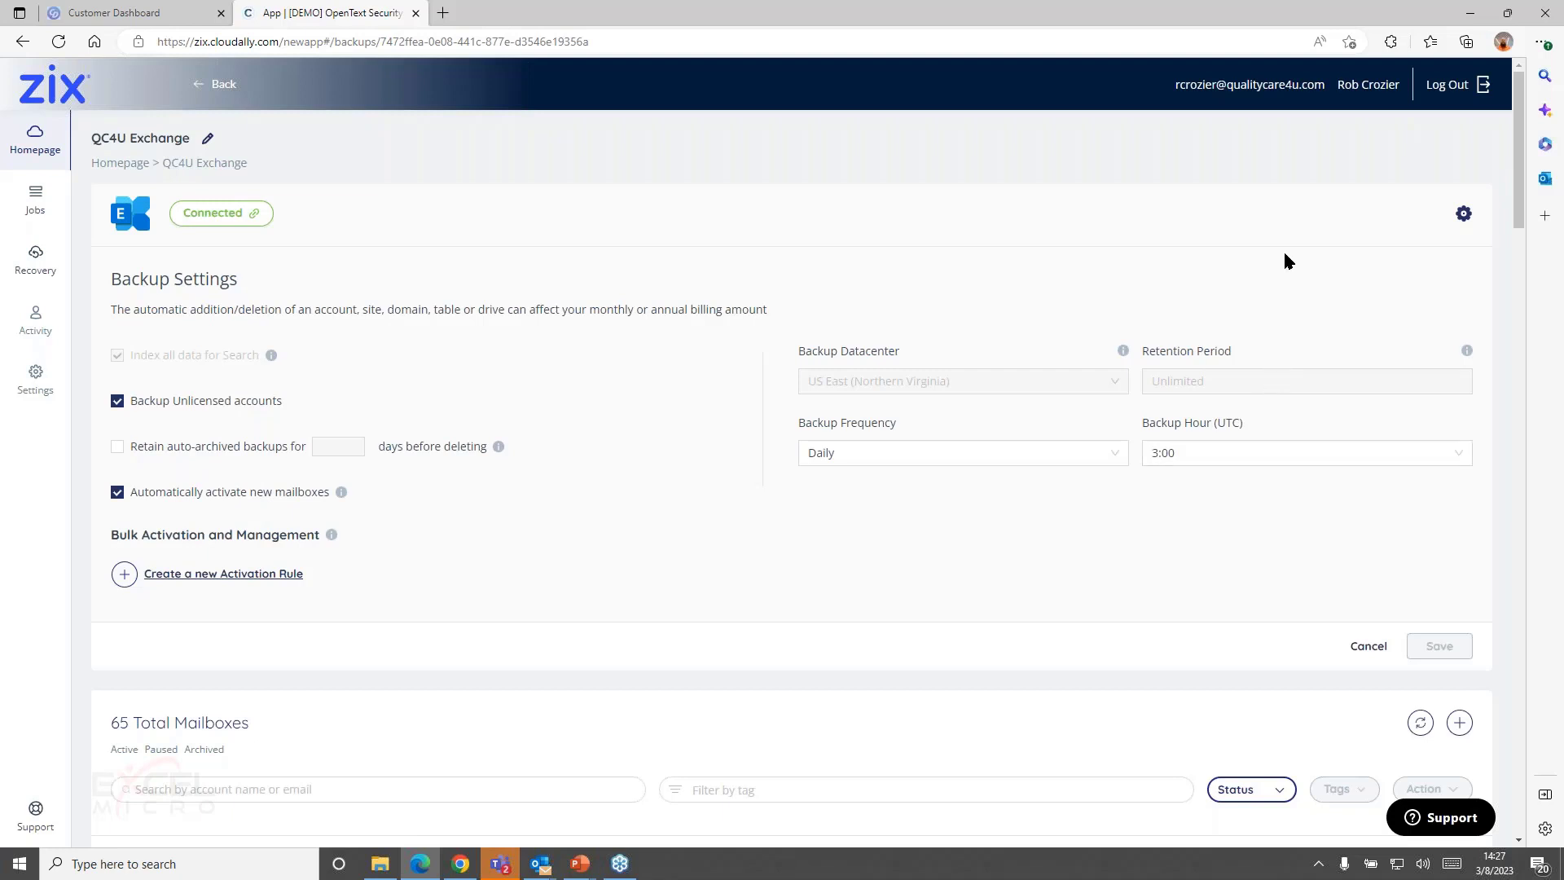
{"action": "left_click", "coordinate": [1259, 377]}
In Recovery, list Microsoft Exchange mailboxes and filter them by the saved username.
{"action": "left_click", "coordinate": [33, 267]}
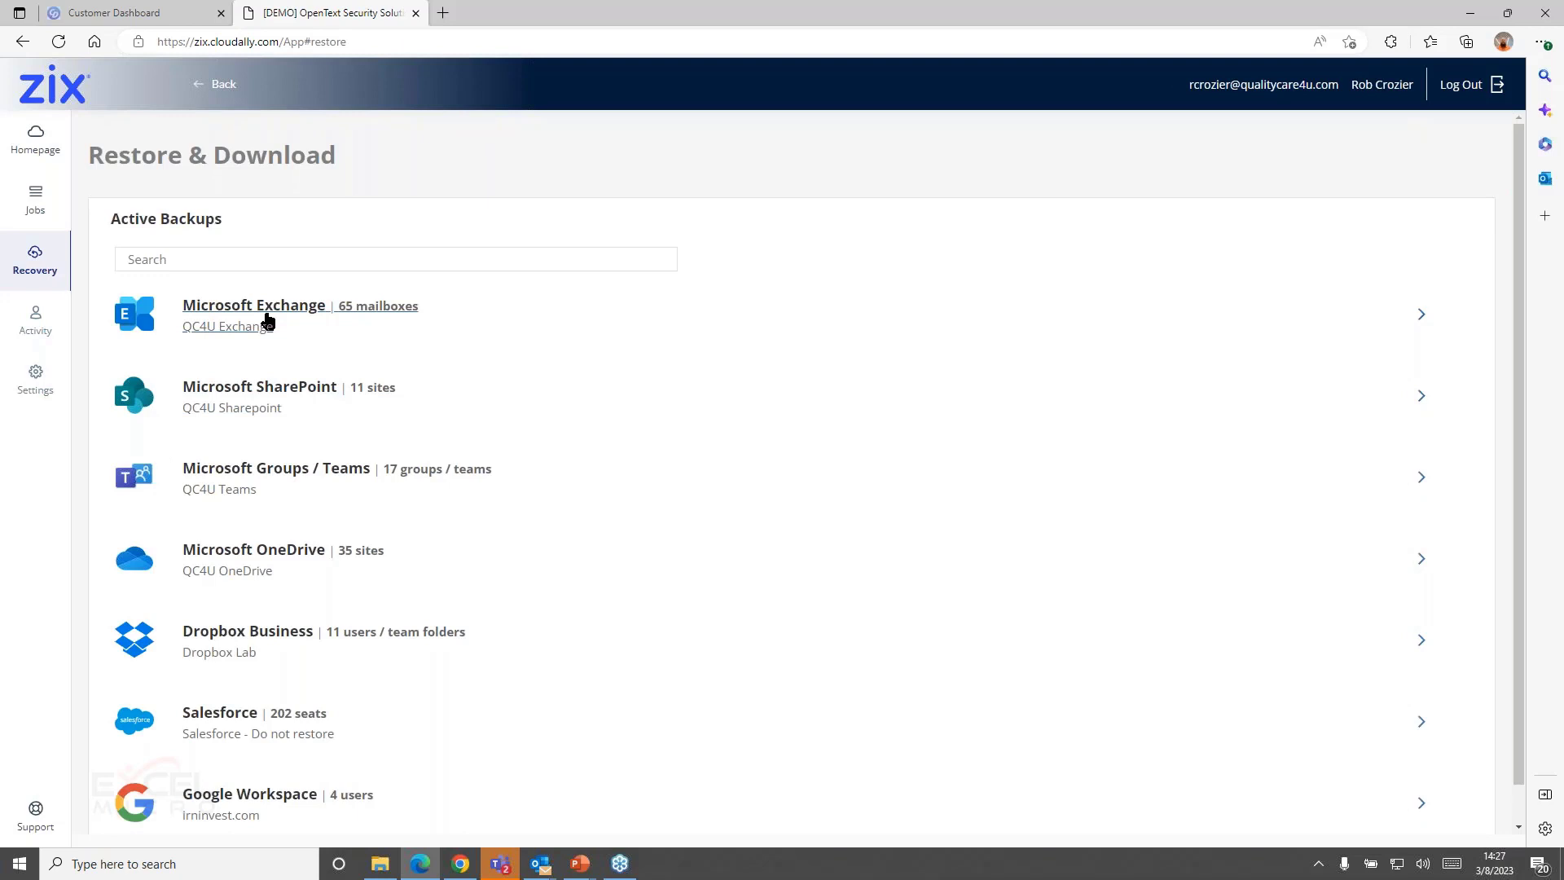
{"action": "left_click", "coordinate": [268, 311]}
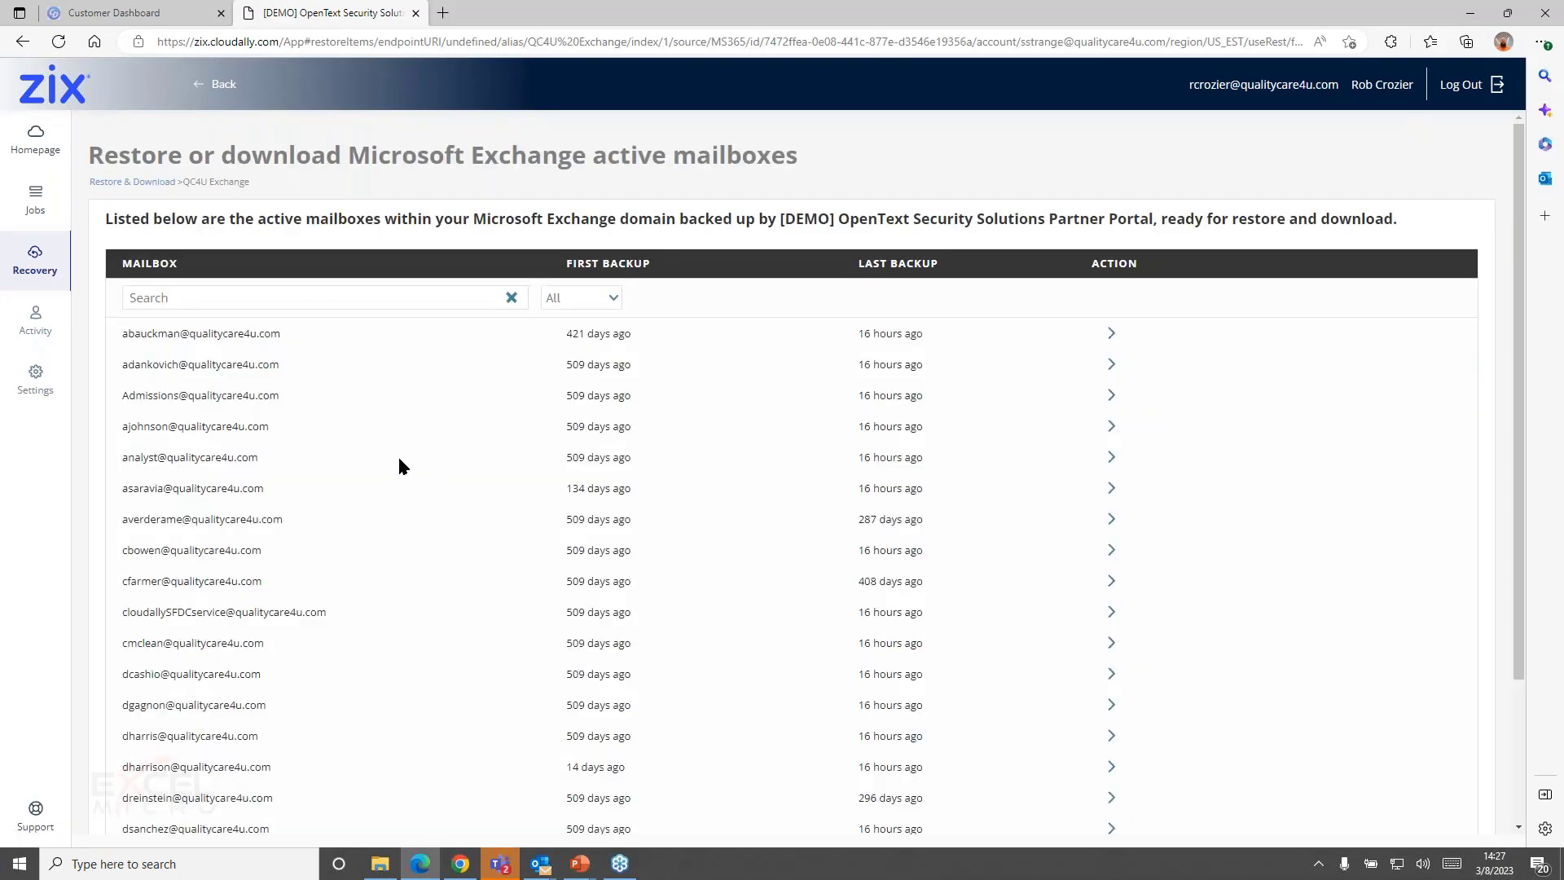
{"action": "left_click", "coordinate": [365, 290]}
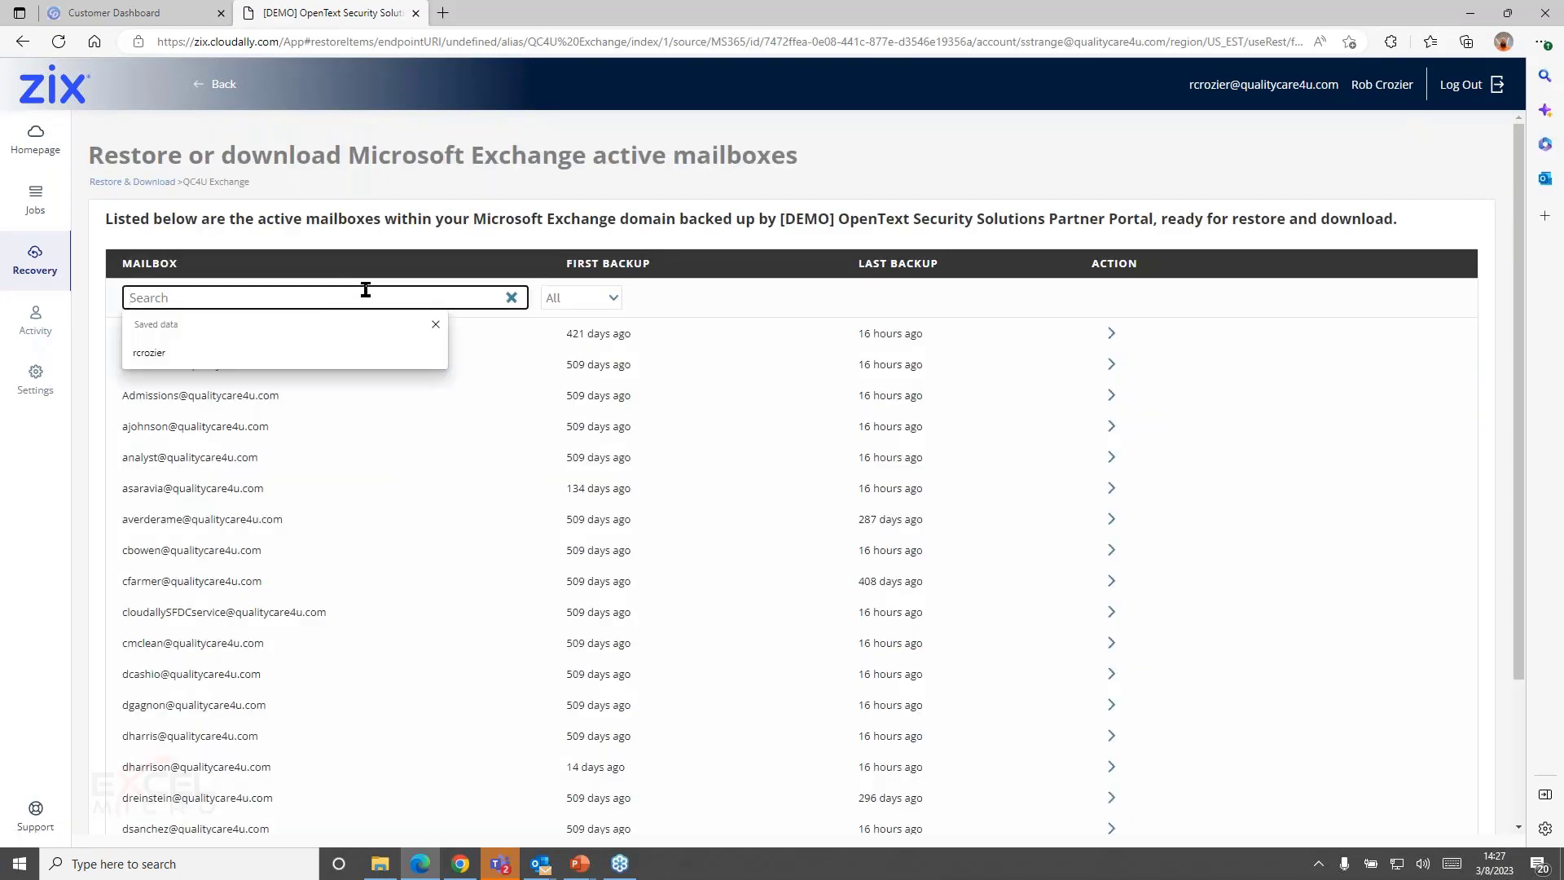
{"action": "left_click", "coordinate": [281, 352]}
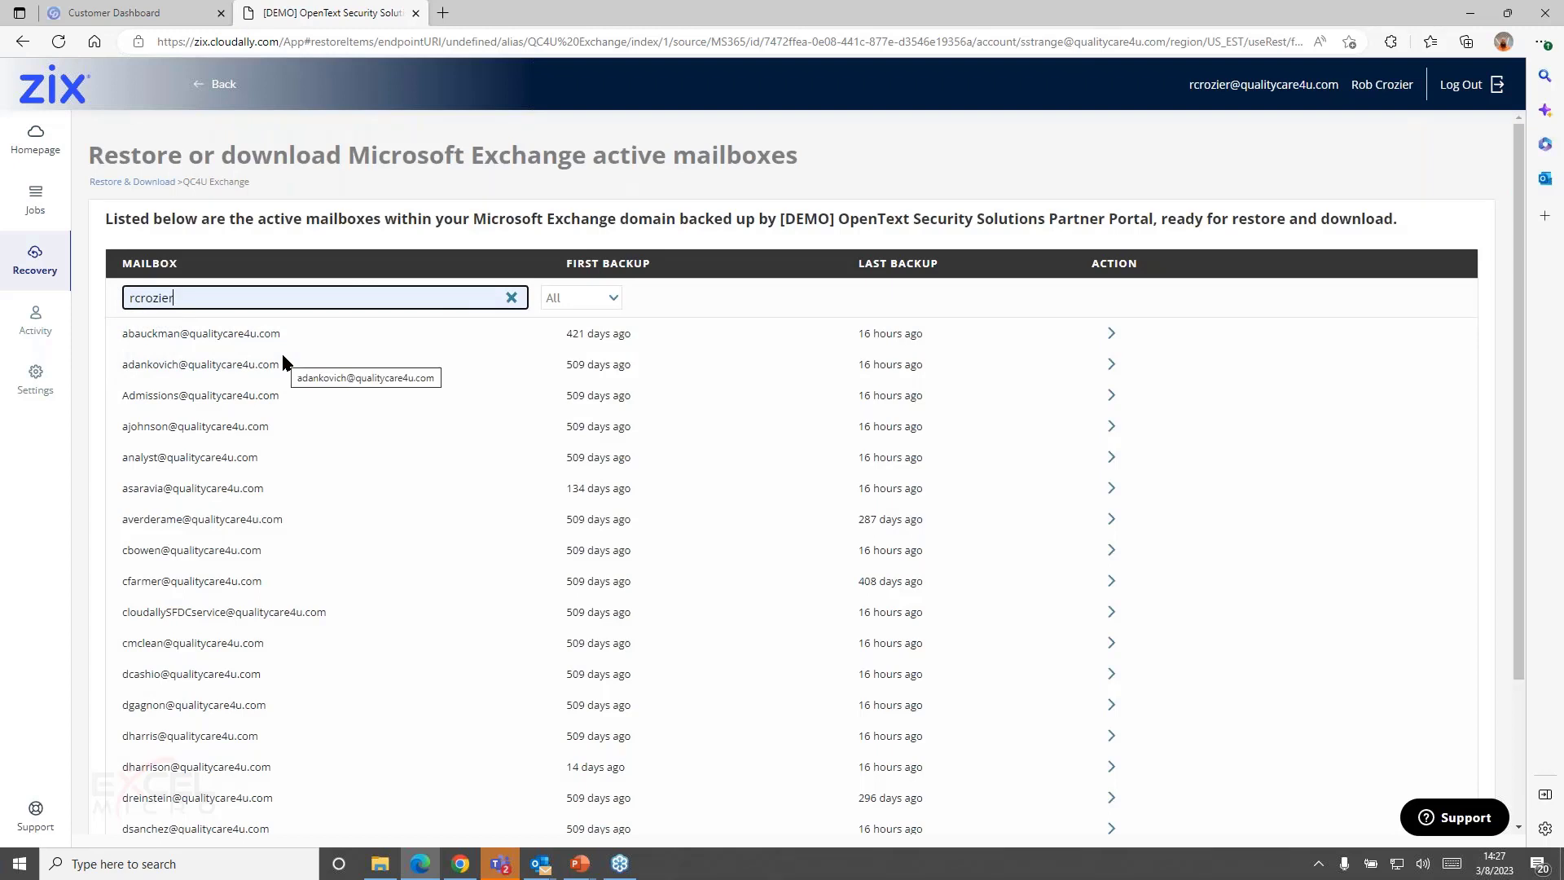
{"action": "key", "text": "Return"}
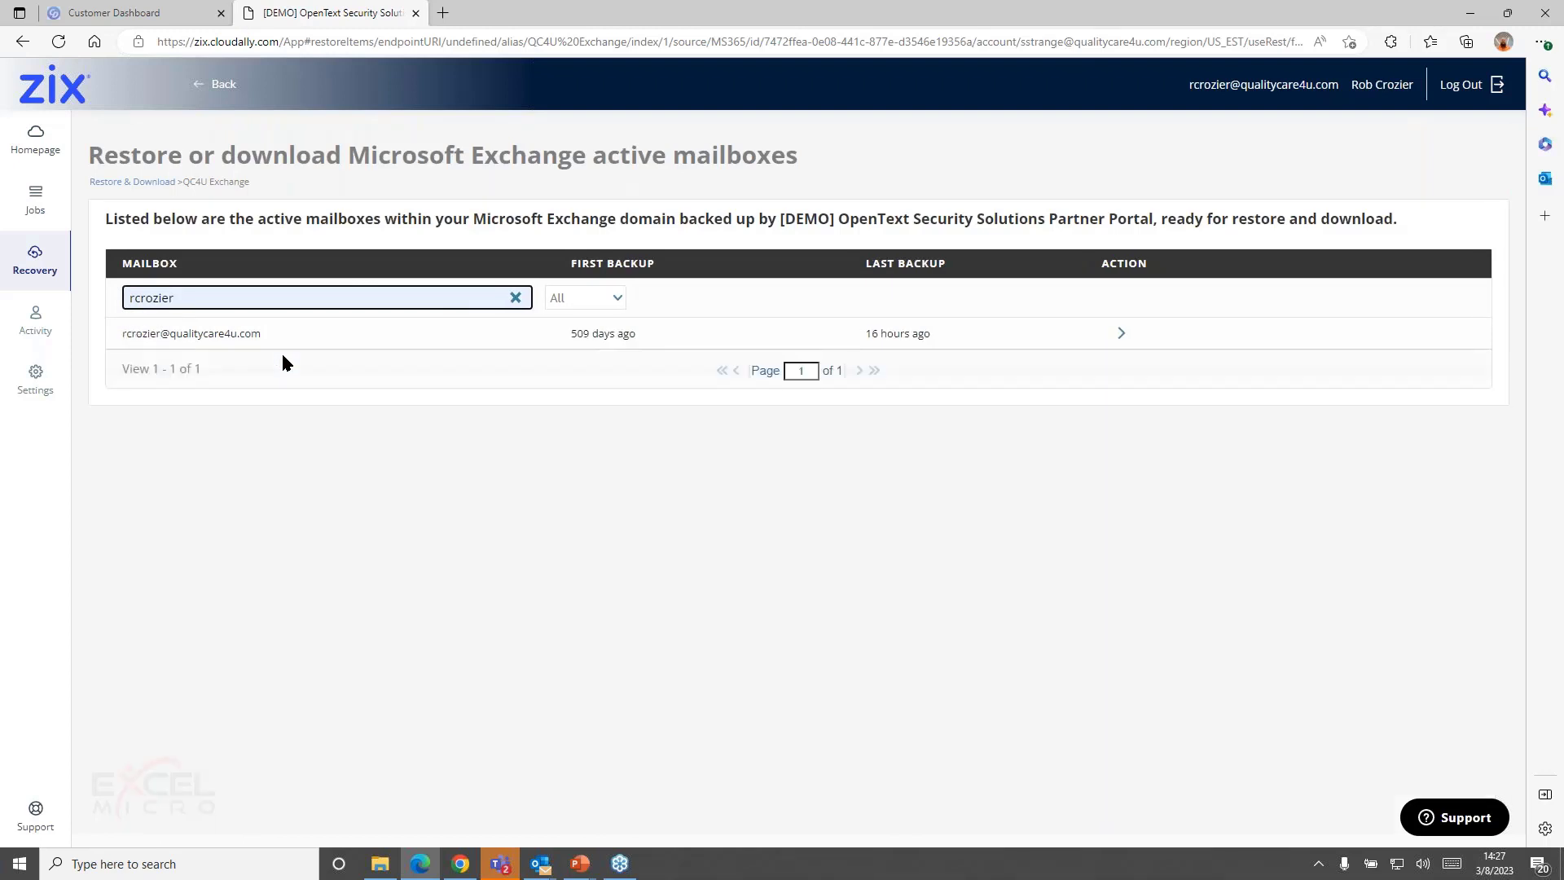
Start a restore for the found mailbox with Via Snapshot selected and continue.
{"action": "left_click", "coordinate": [1121, 332]}
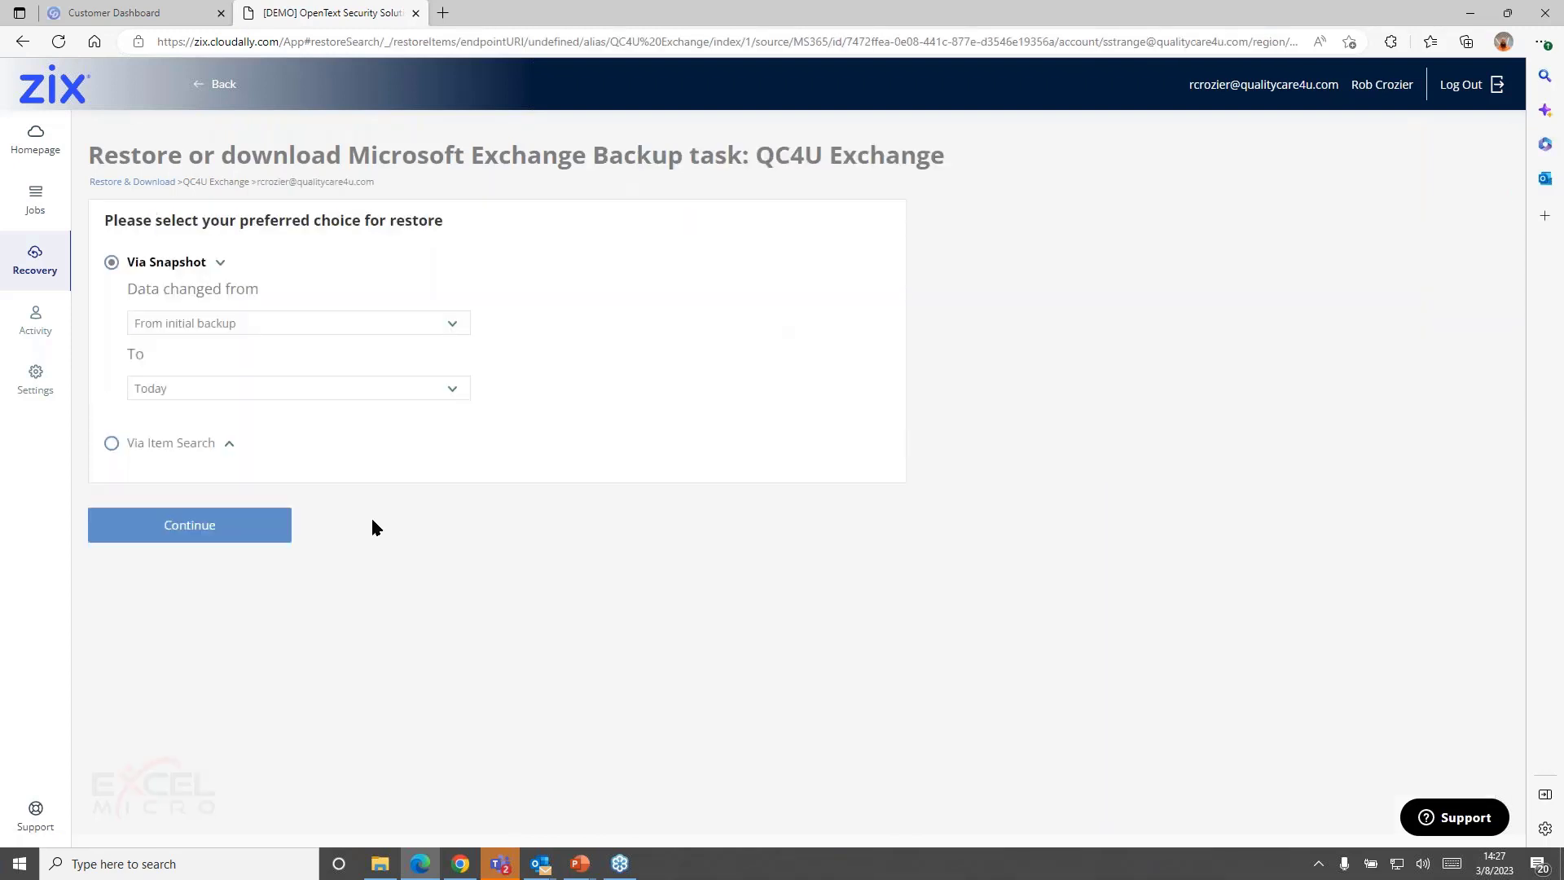
{"action": "left_click", "coordinate": [112, 444]}
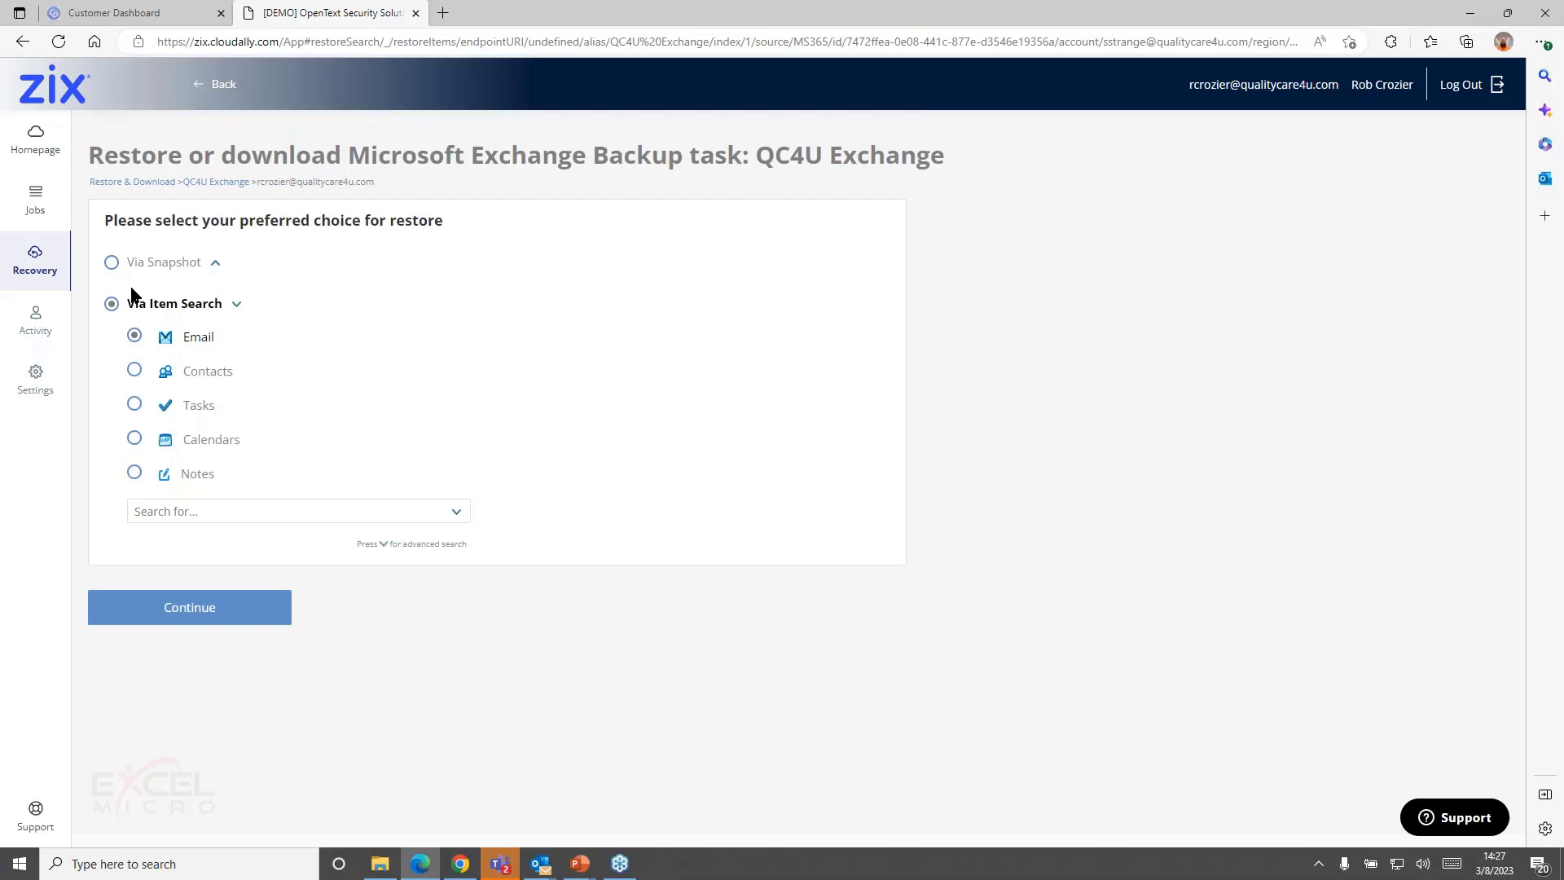
{"action": "left_click", "coordinate": [111, 263]}
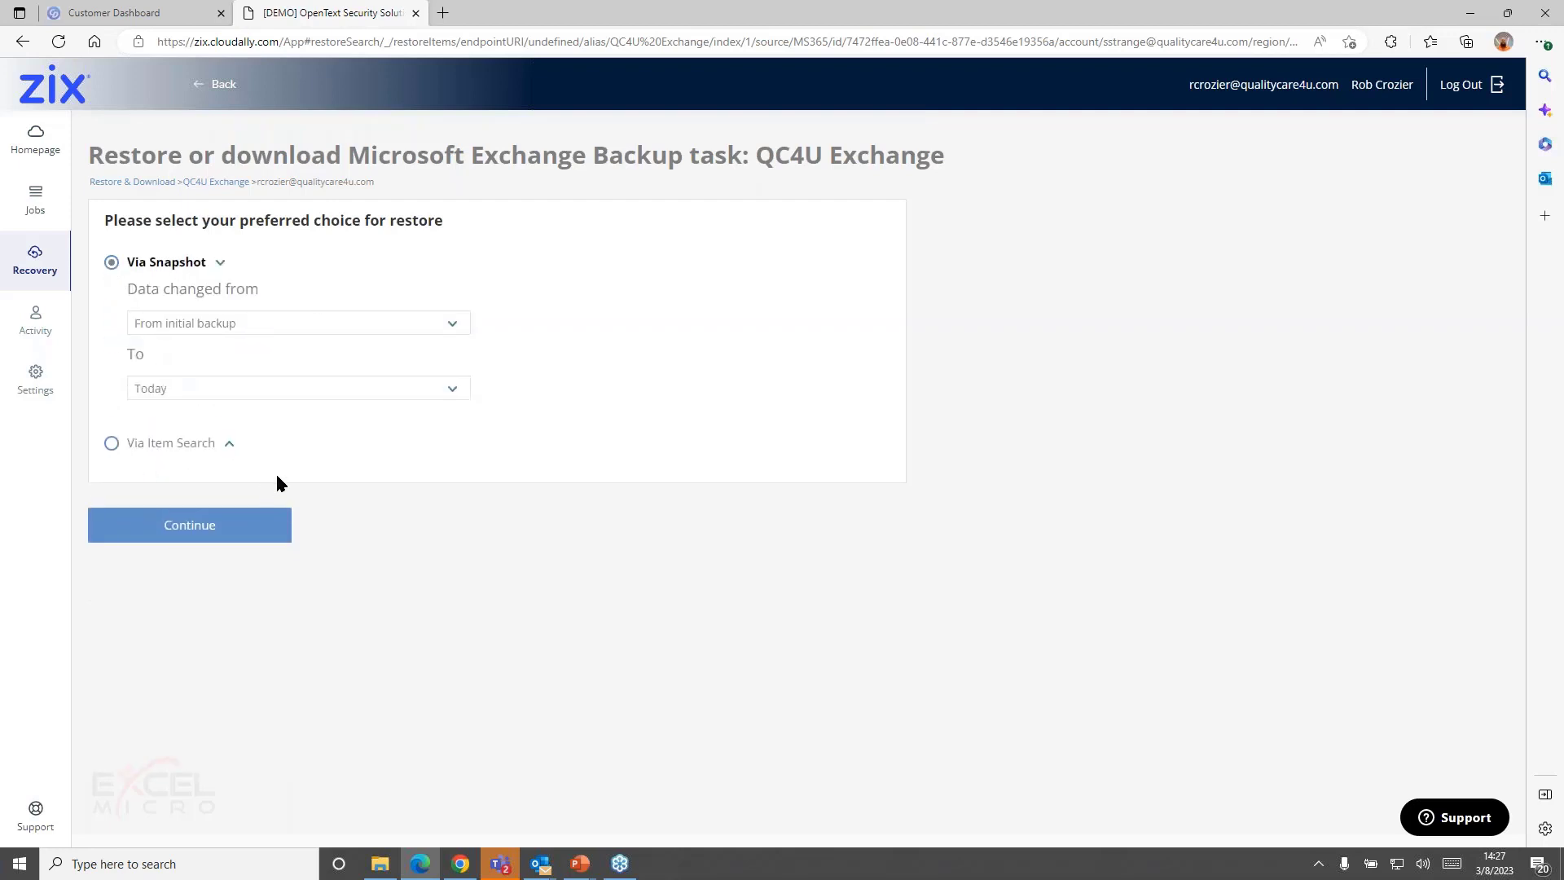
{"action": "left_click", "coordinate": [206, 526]}
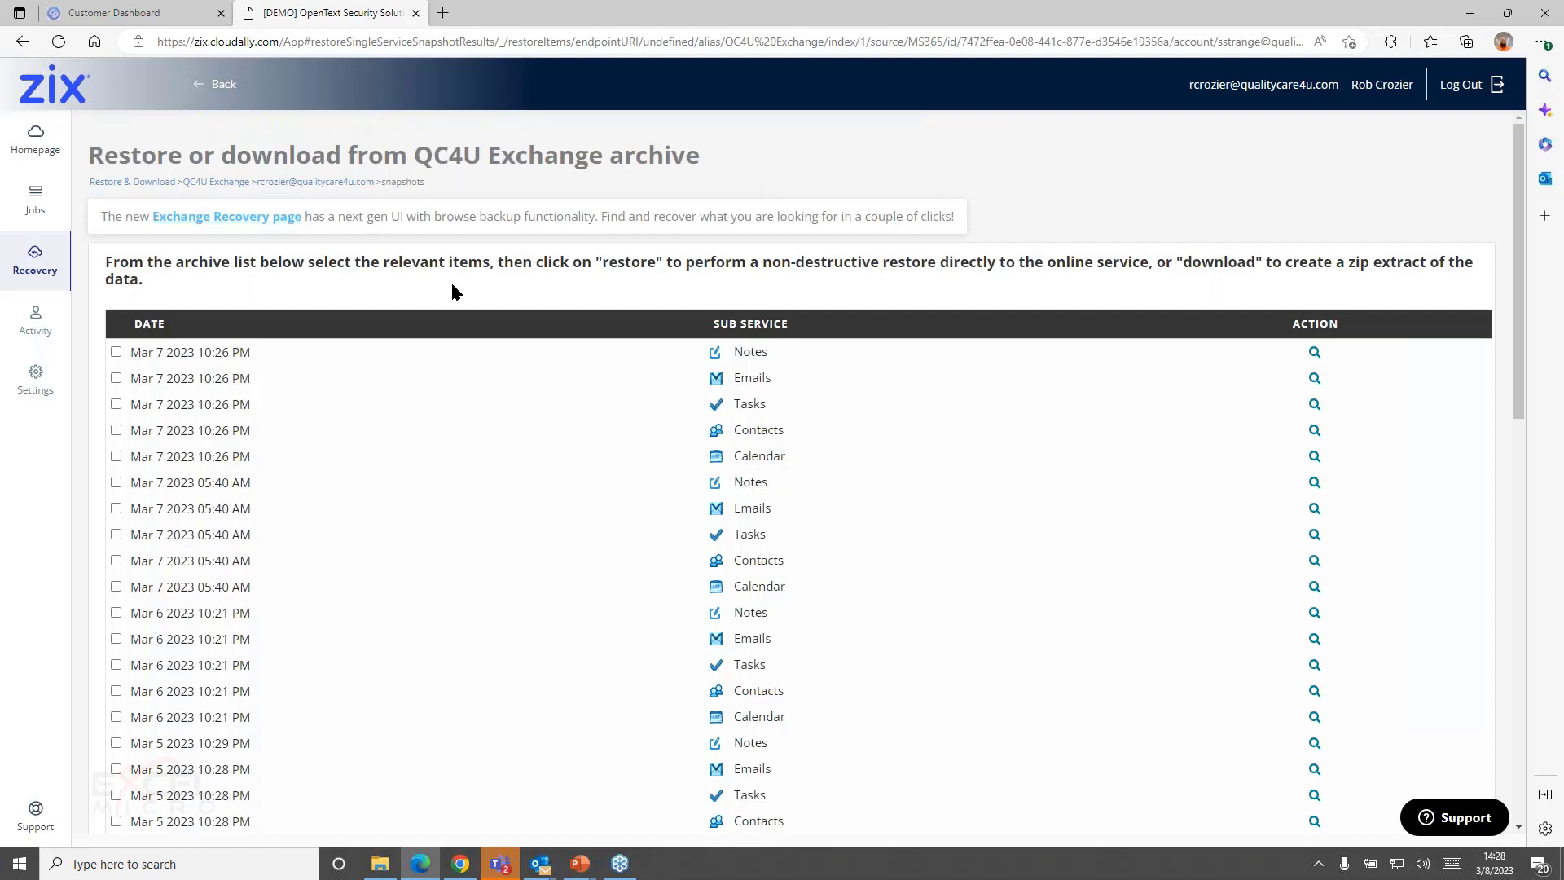
On the newer recovery page, select all email folders and start a restore.
{"action": "left_click", "coordinate": [255, 218]}
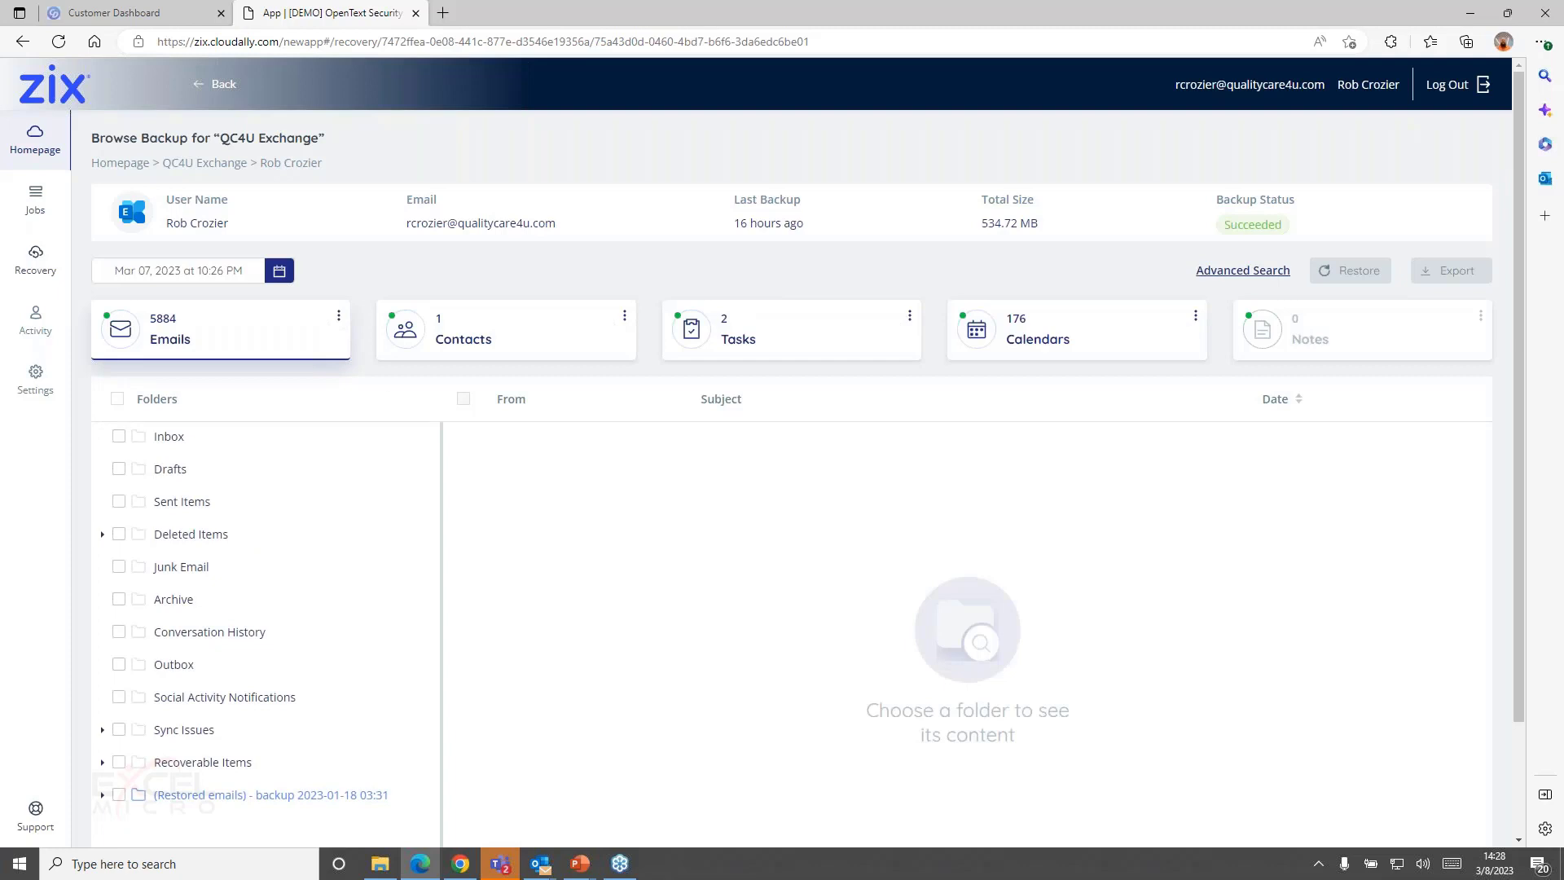
{"action": "left_click", "coordinate": [118, 503]}
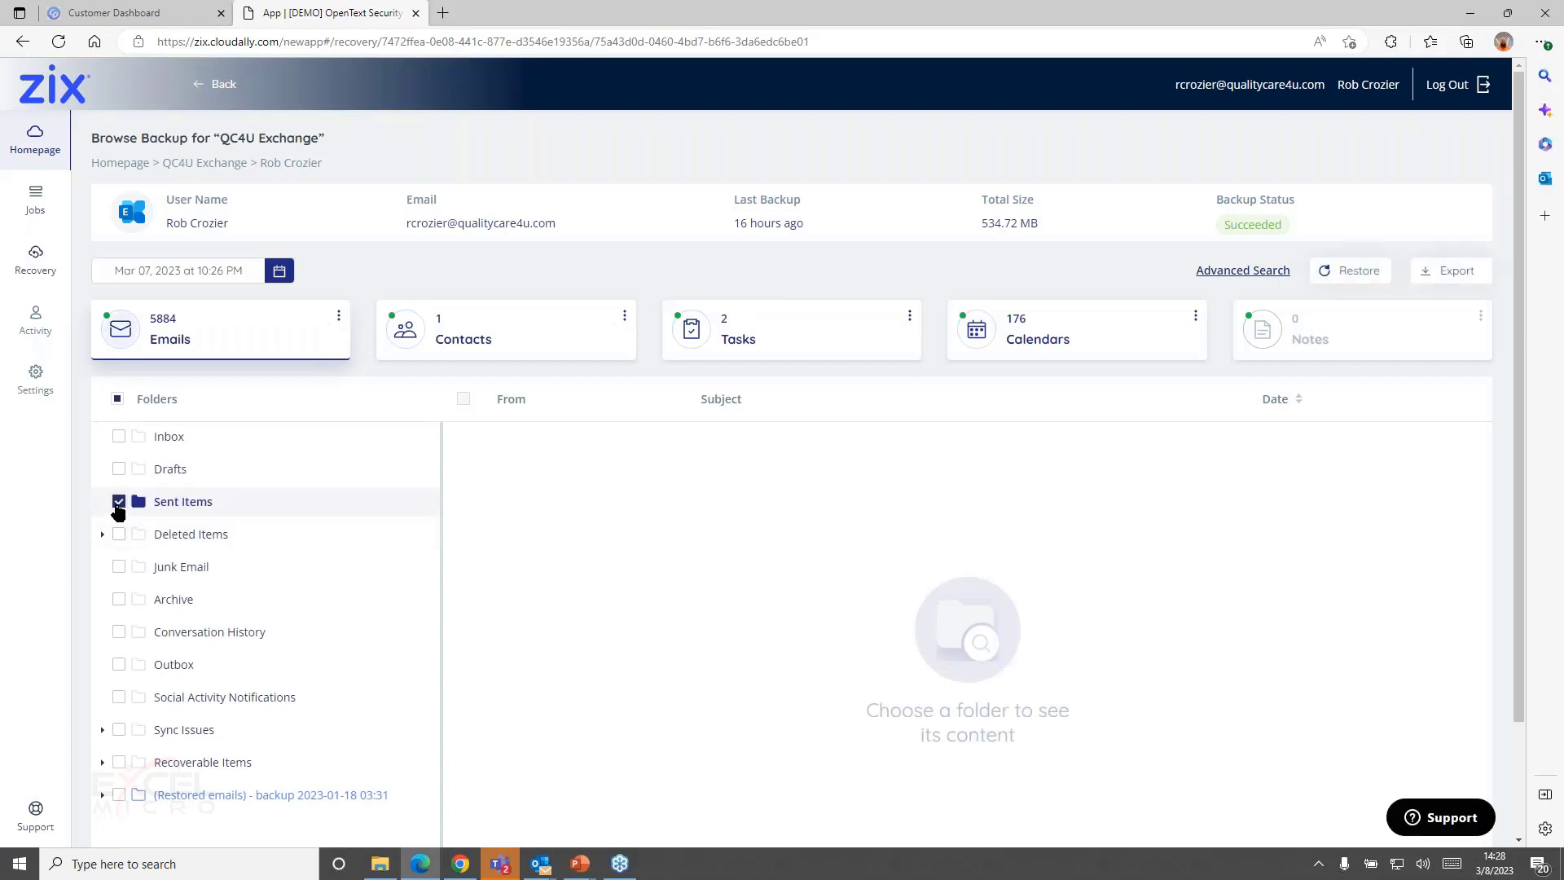
{"action": "left_click", "coordinate": [118, 502]}
{"action": "left_click", "coordinate": [118, 399]}
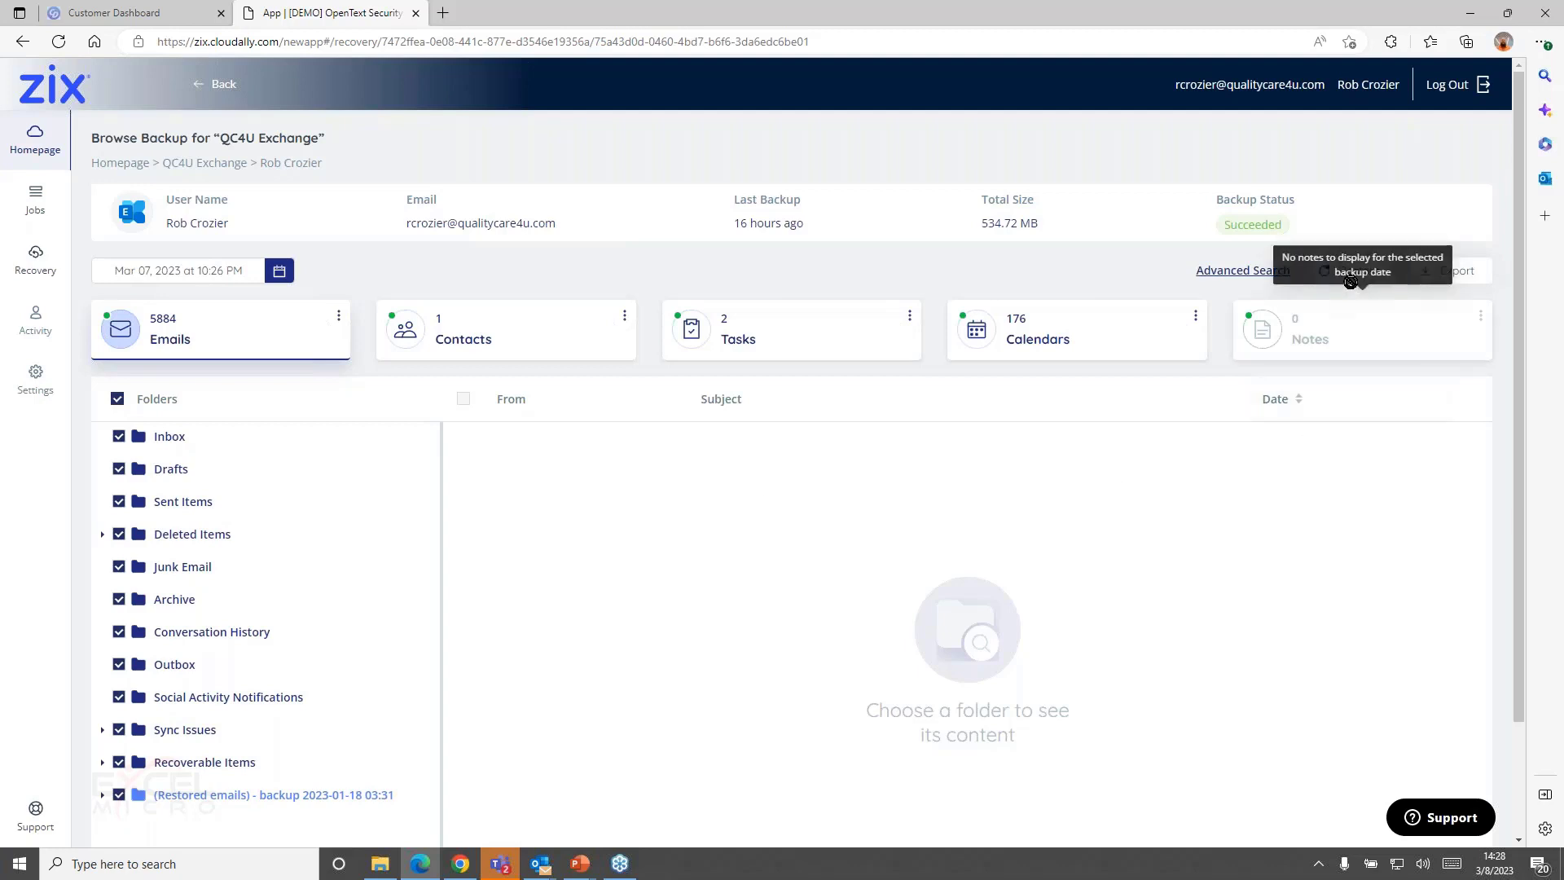
{"action": "left_click", "coordinate": [1330, 274]}
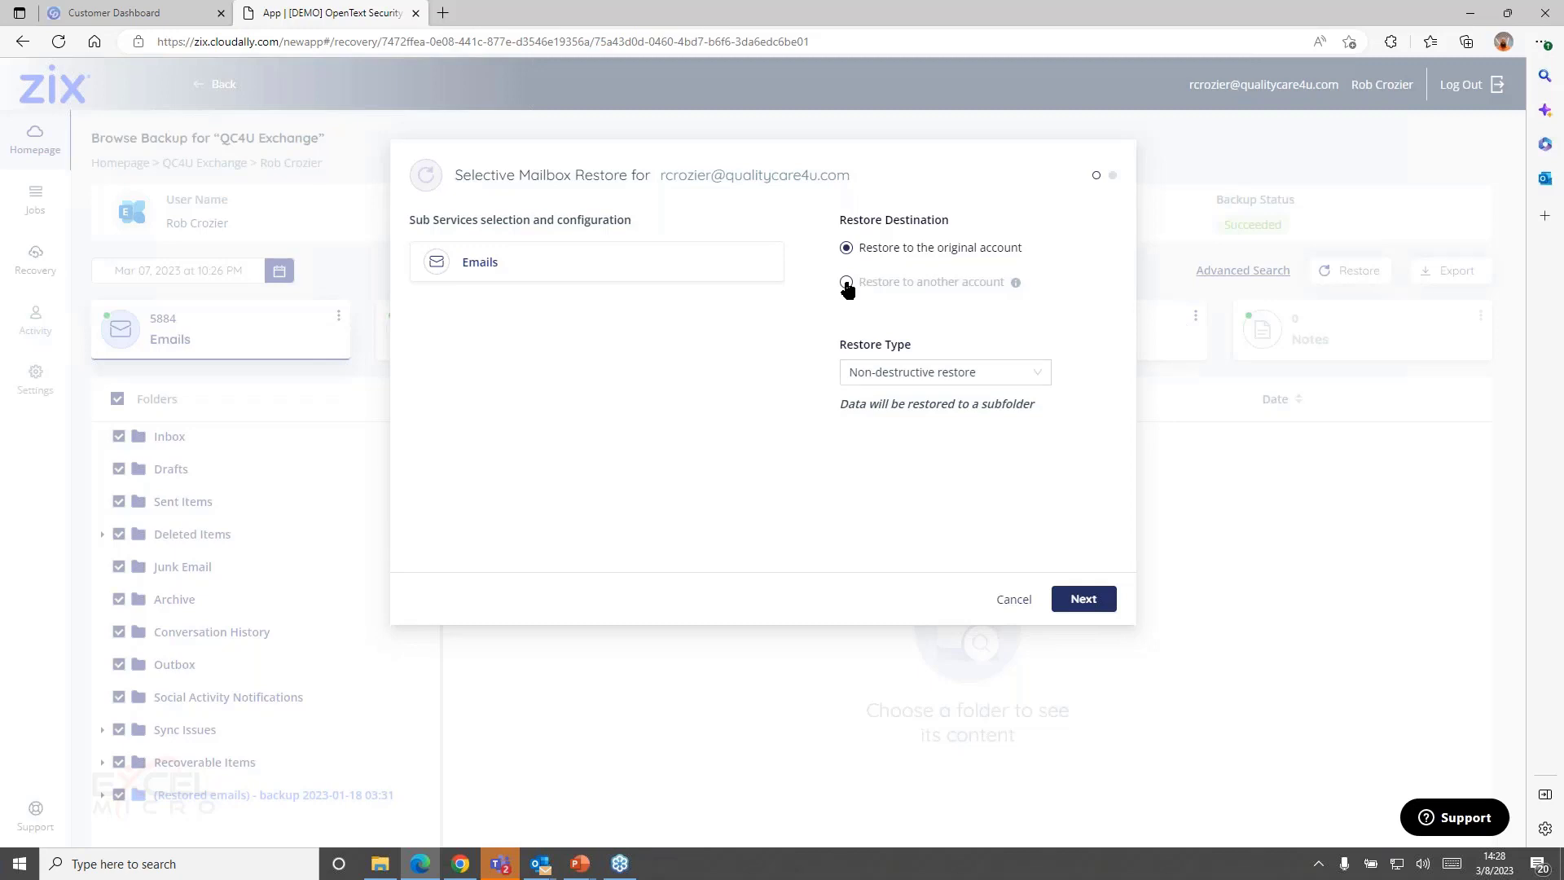
Set the restore to another account with Replace restore, then cancel it.
{"action": "left_click", "coordinate": [847, 283]}
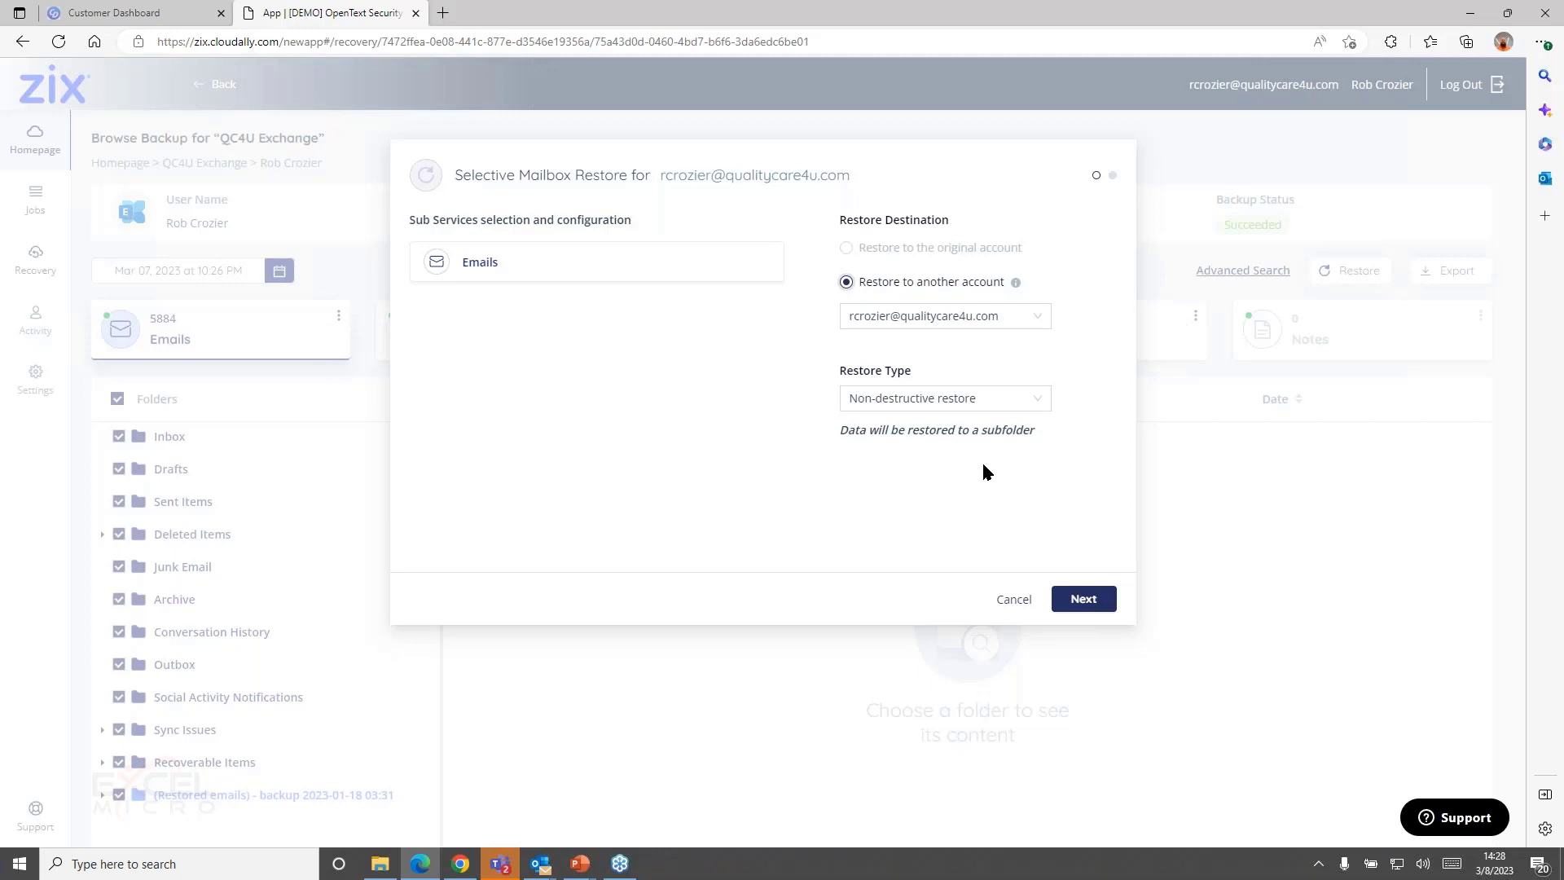
{"action": "left_click", "coordinate": [1032, 407]}
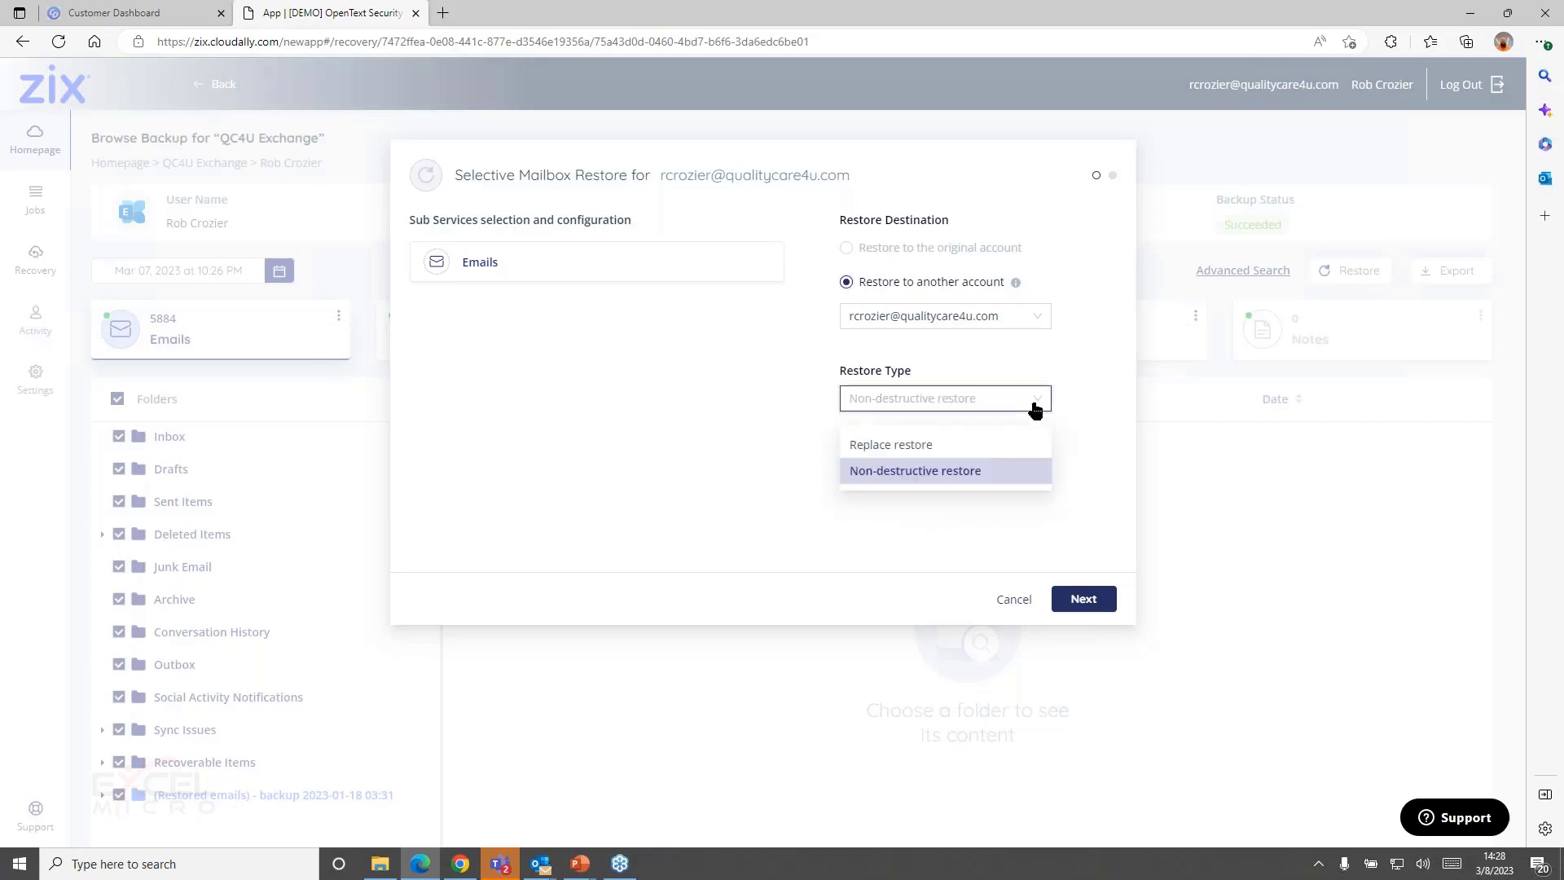
{"action": "left_click", "coordinate": [912, 444]}
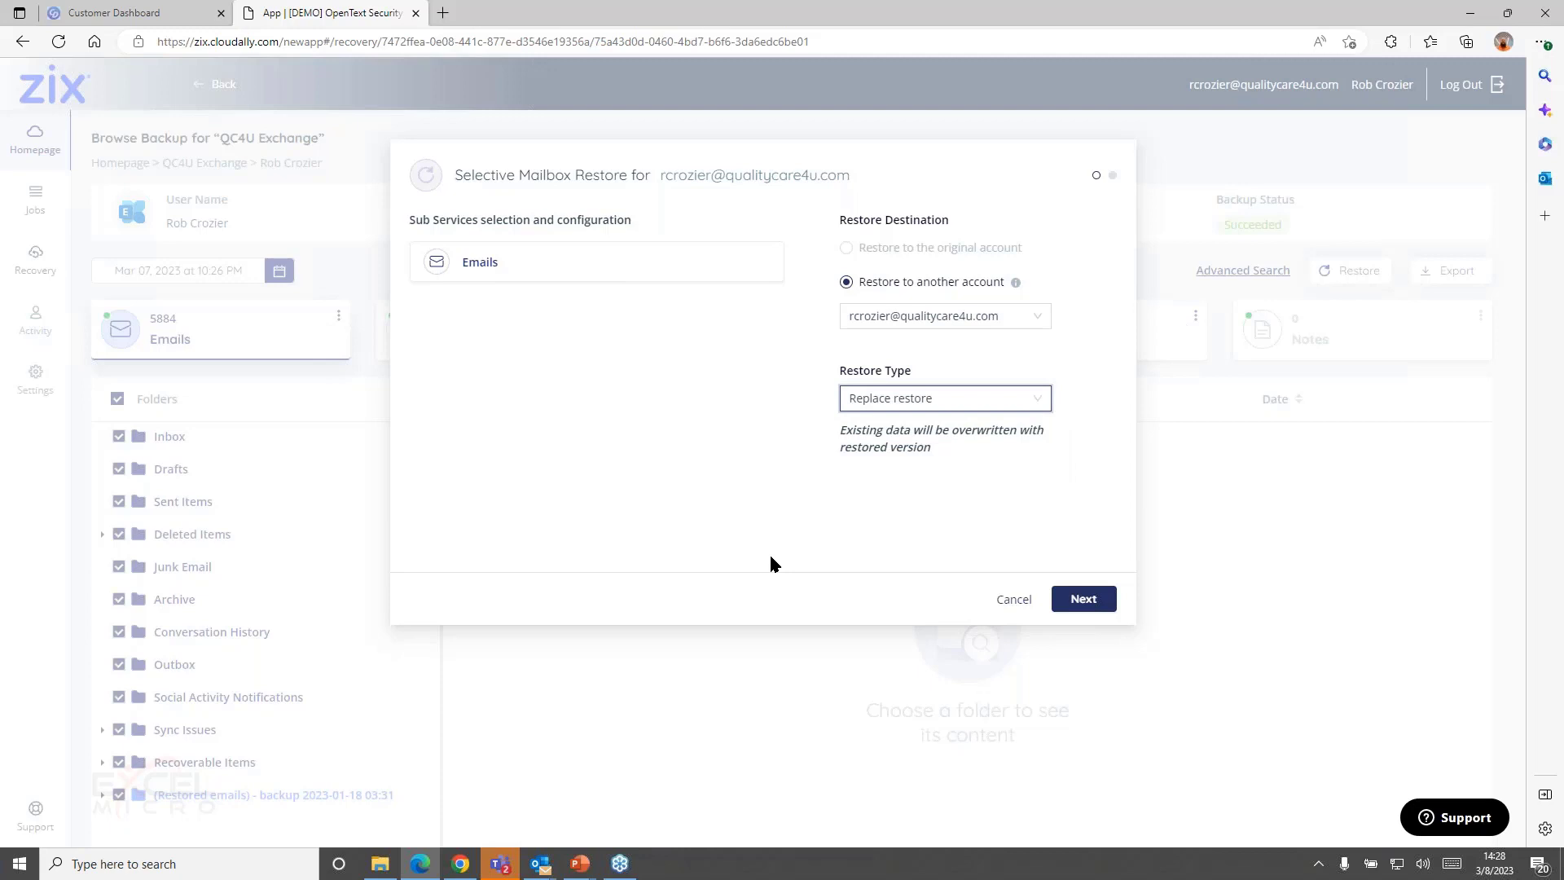
{"action": "left_click", "coordinate": [1010, 599]}
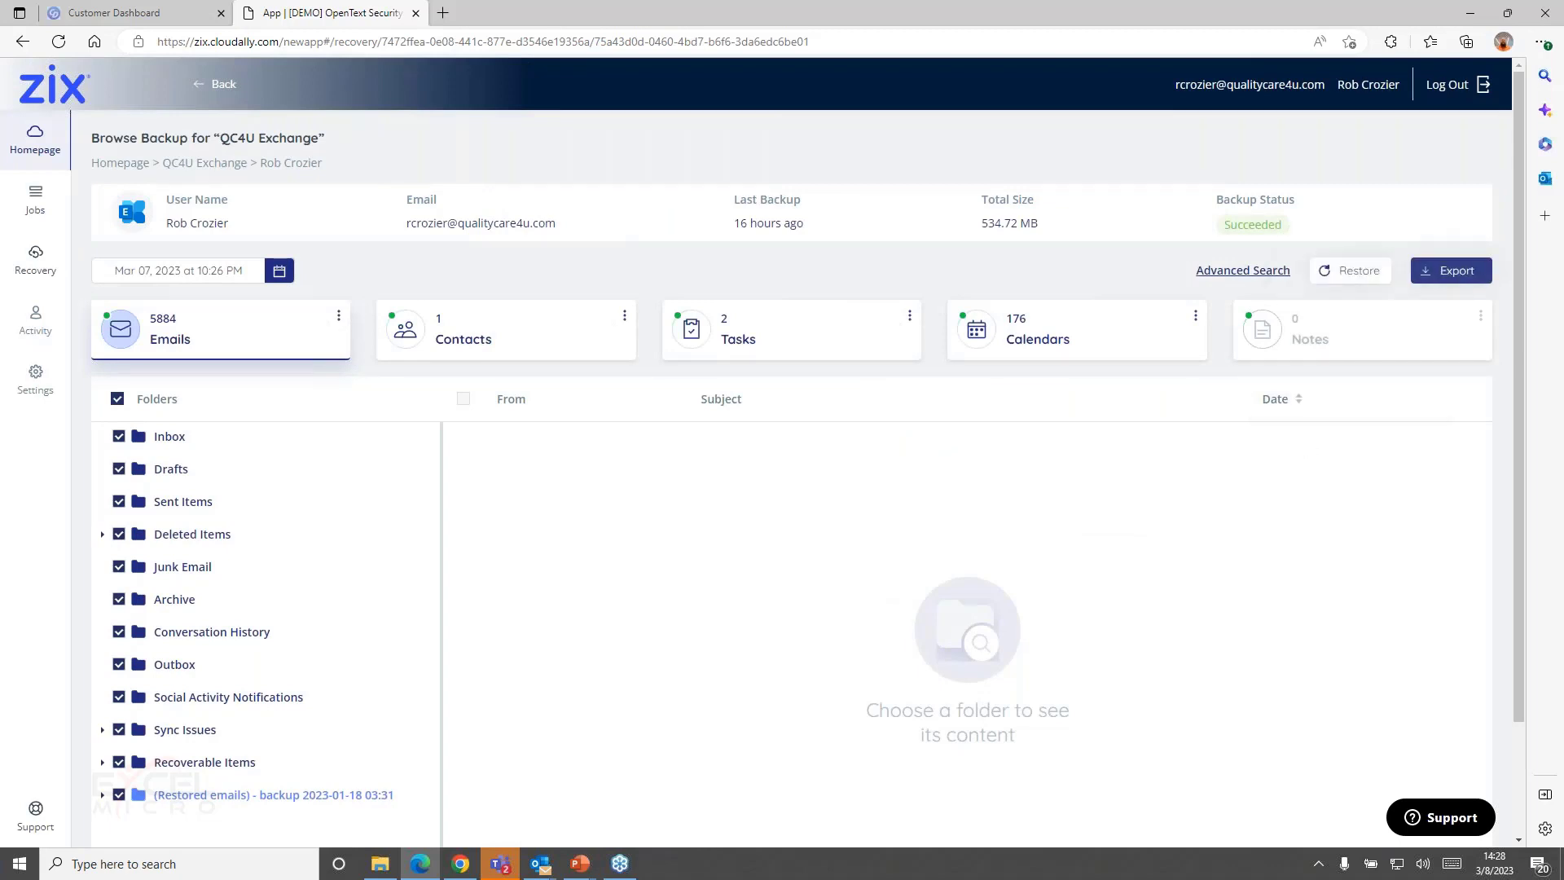
Review export settings with destination kept as For download, then cancel the export.
{"action": "left_click", "coordinate": [1451, 270]}
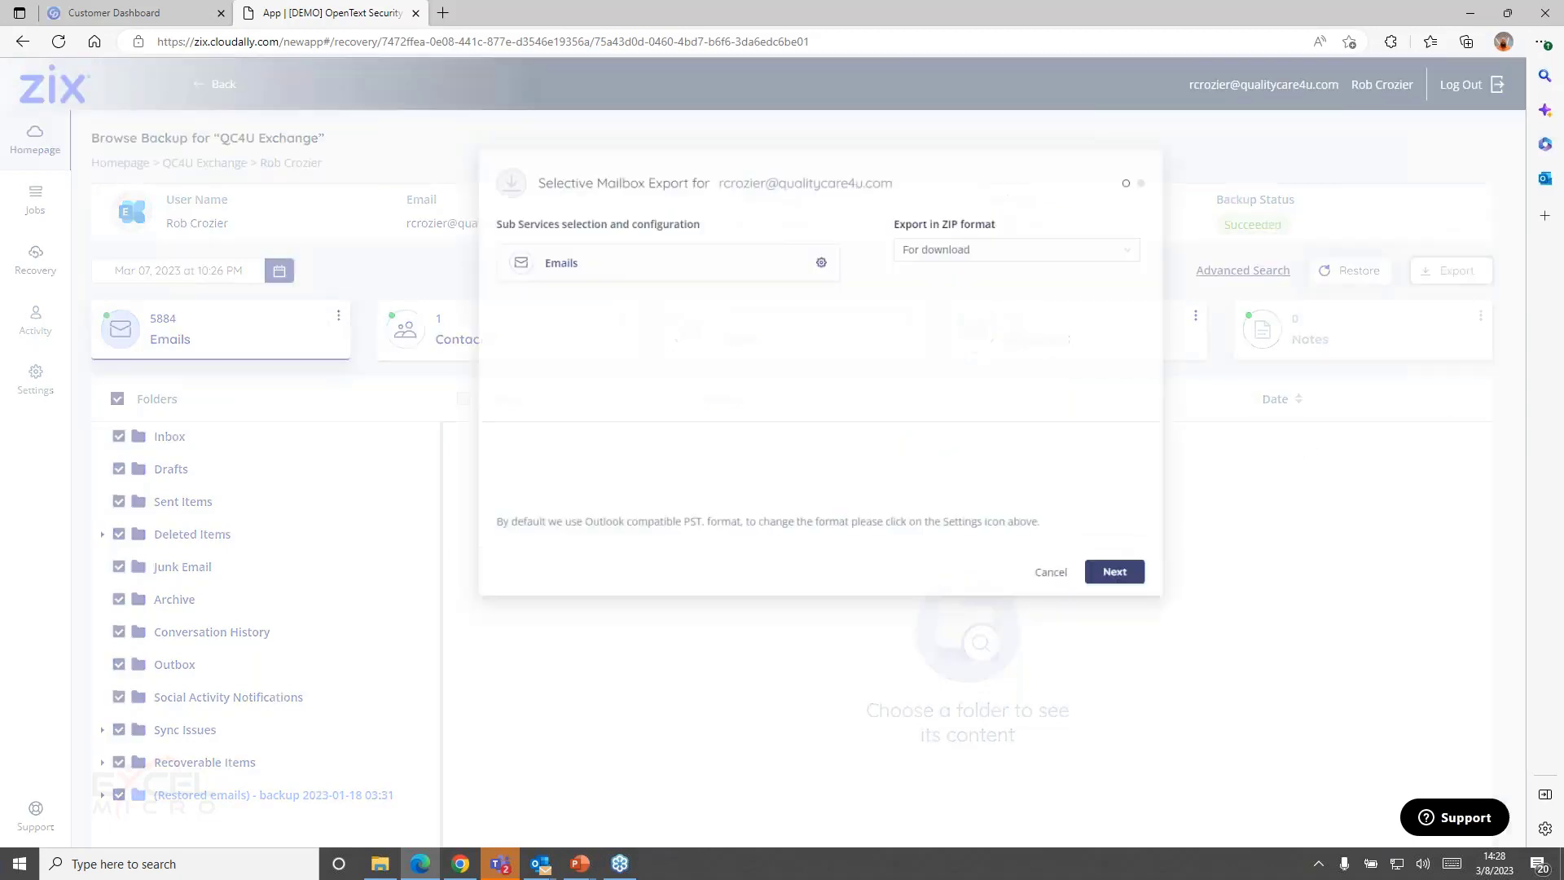
{"action": "left_click", "coordinate": [1025, 258]}
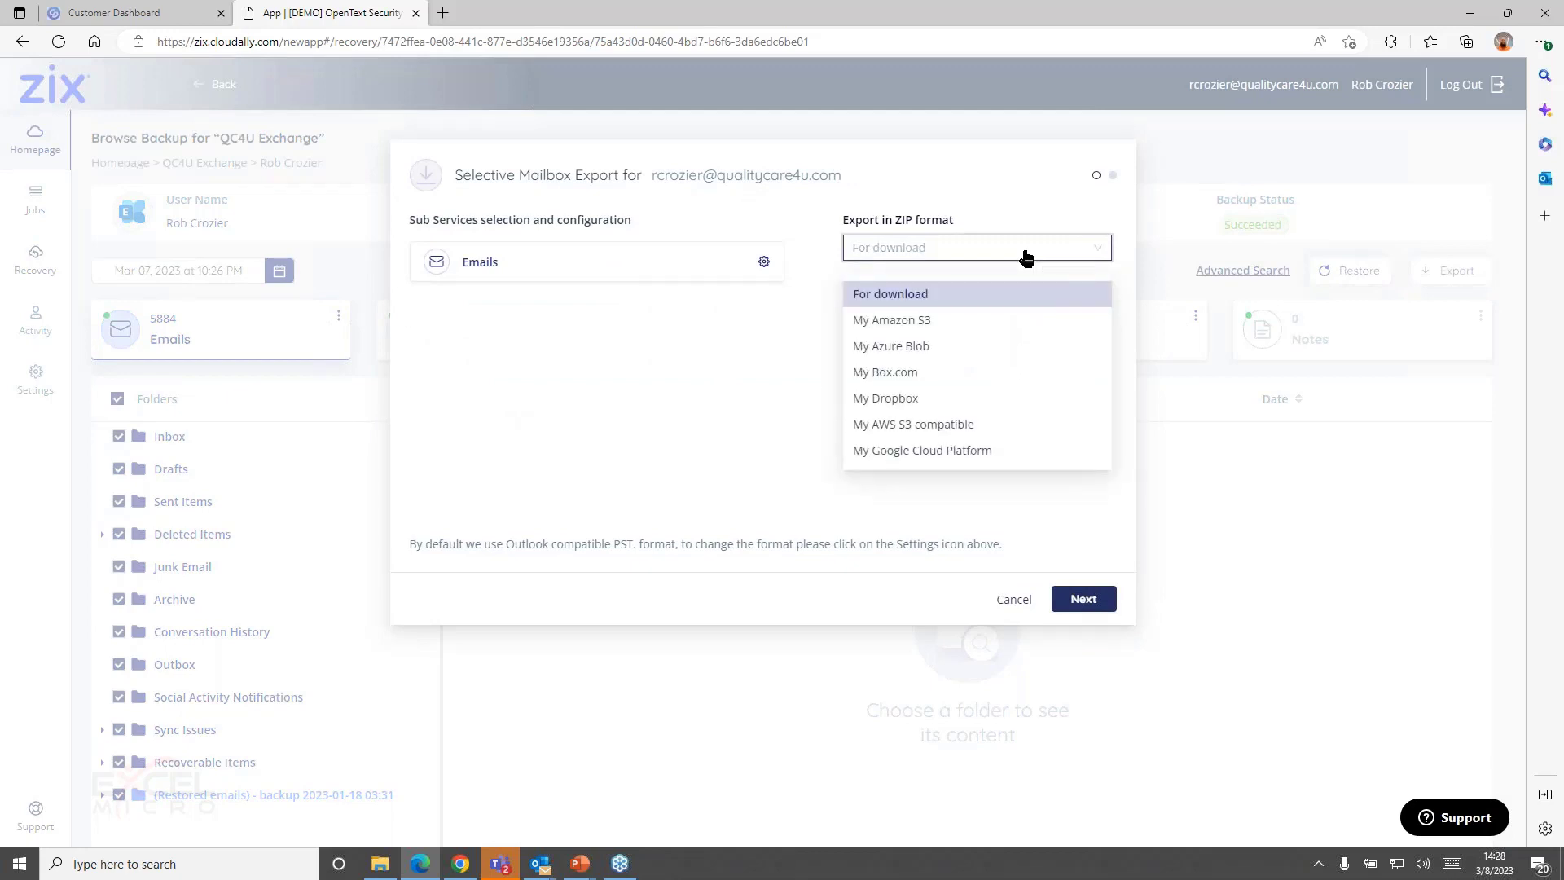
{"action": "left_click", "coordinate": [1023, 255]}
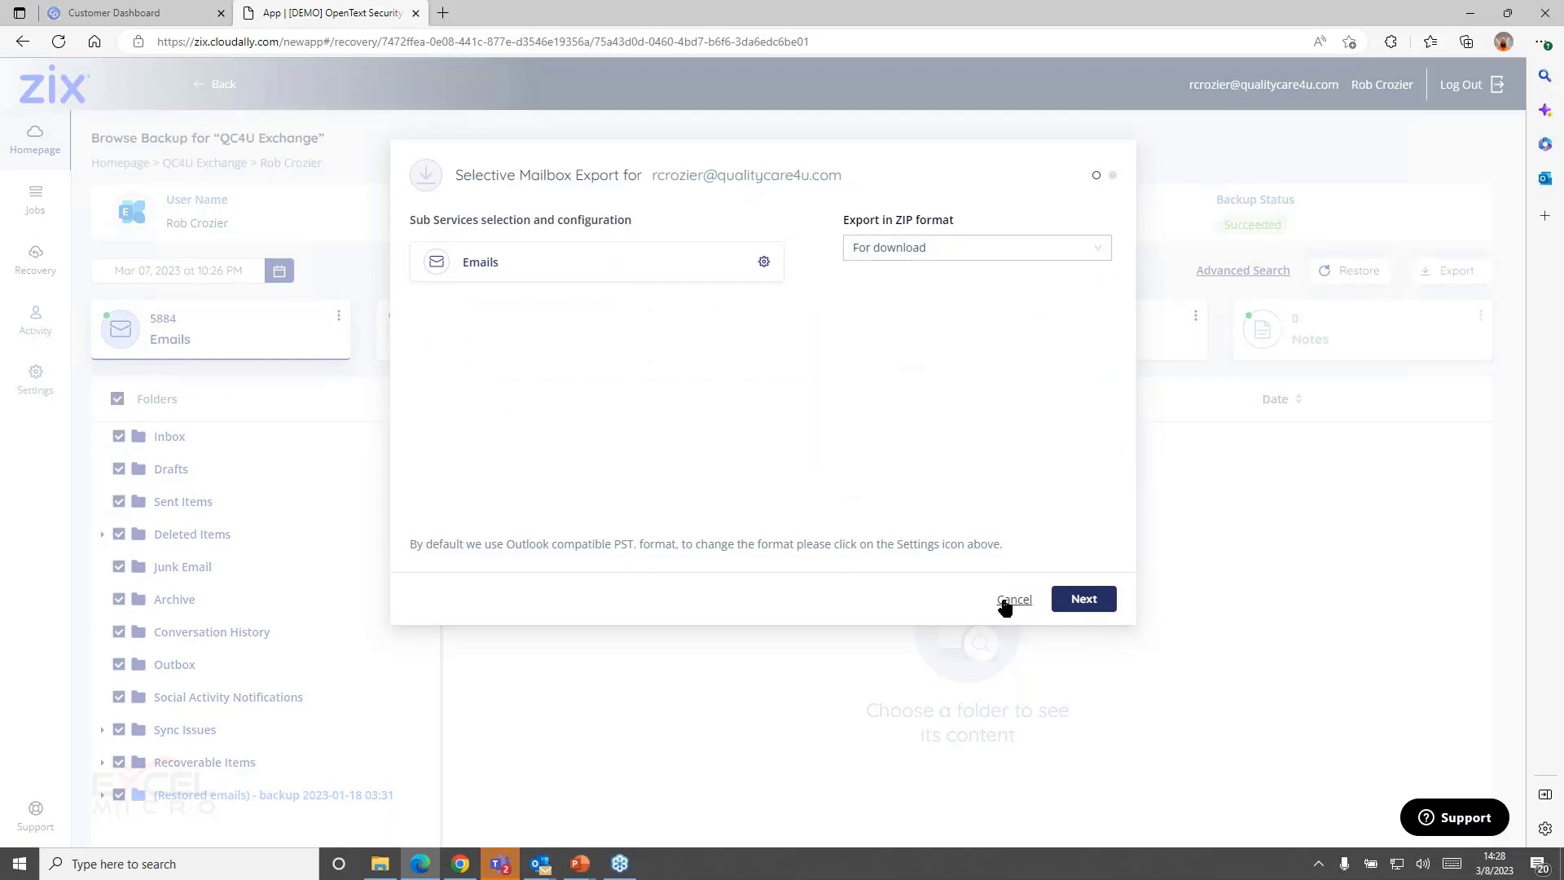
{"action": "left_click", "coordinate": [1013, 600]}
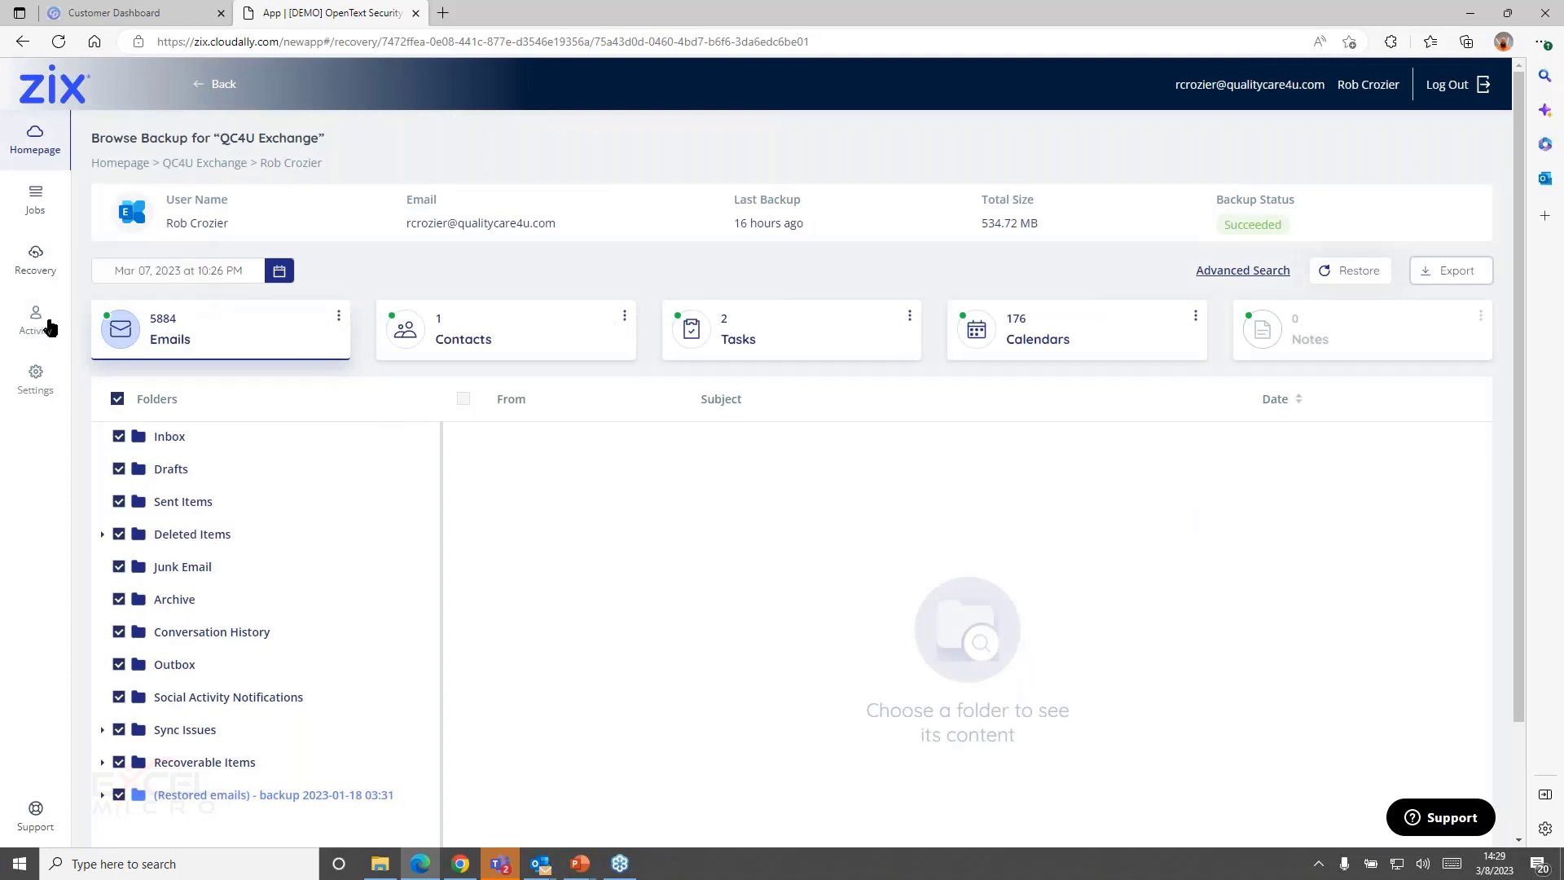
Go to the System Activity log, confirming exit from the recovery page.
{"action": "mouse_move", "coordinate": [37, 321]}
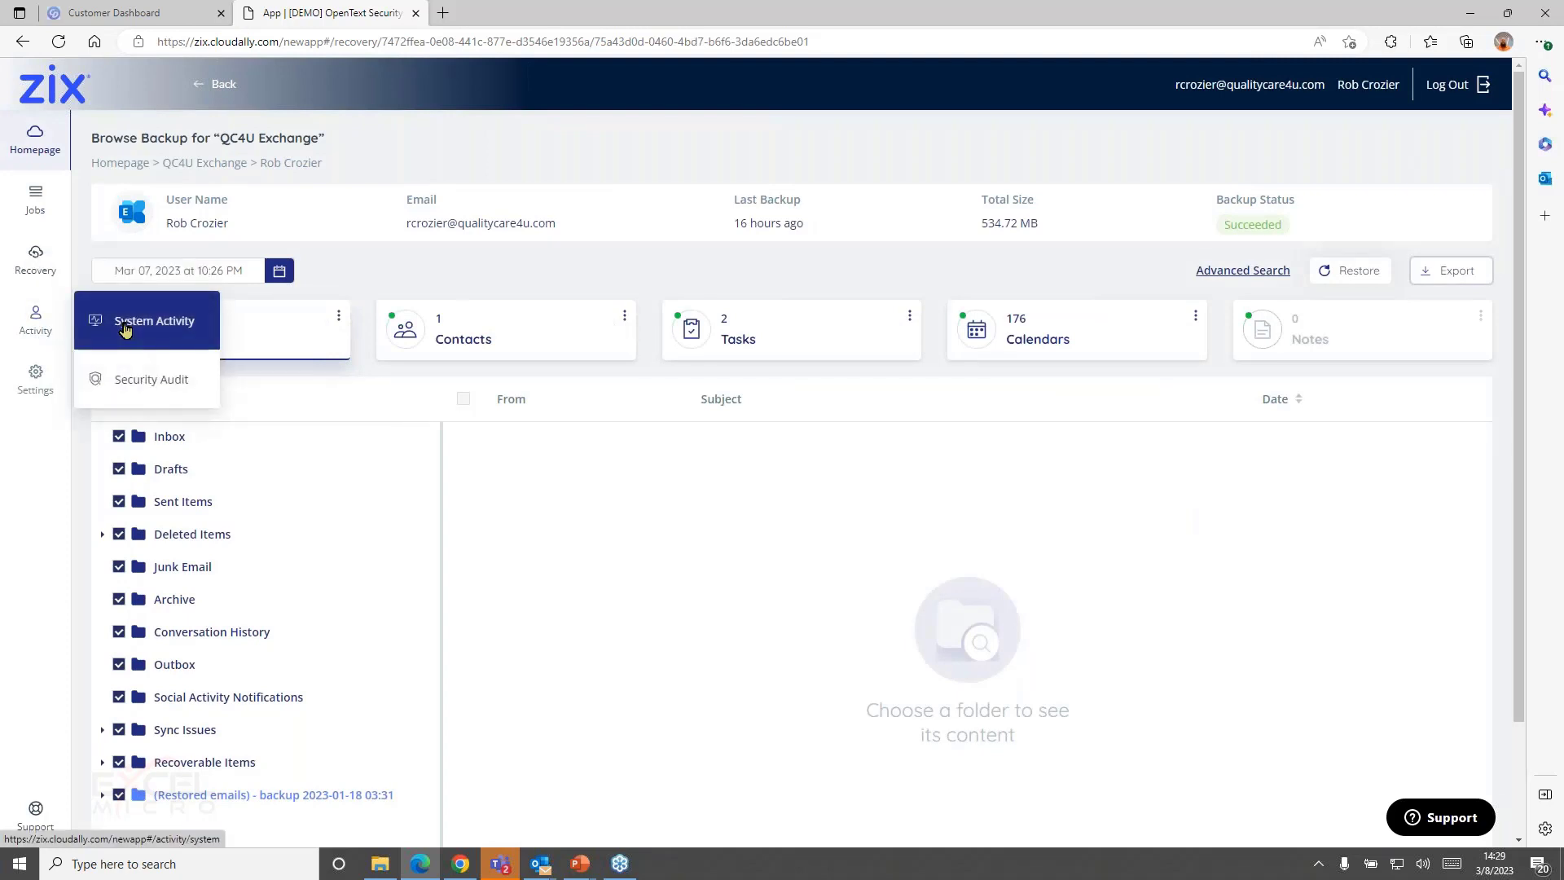
{"action": "left_click", "coordinate": [124, 325]}
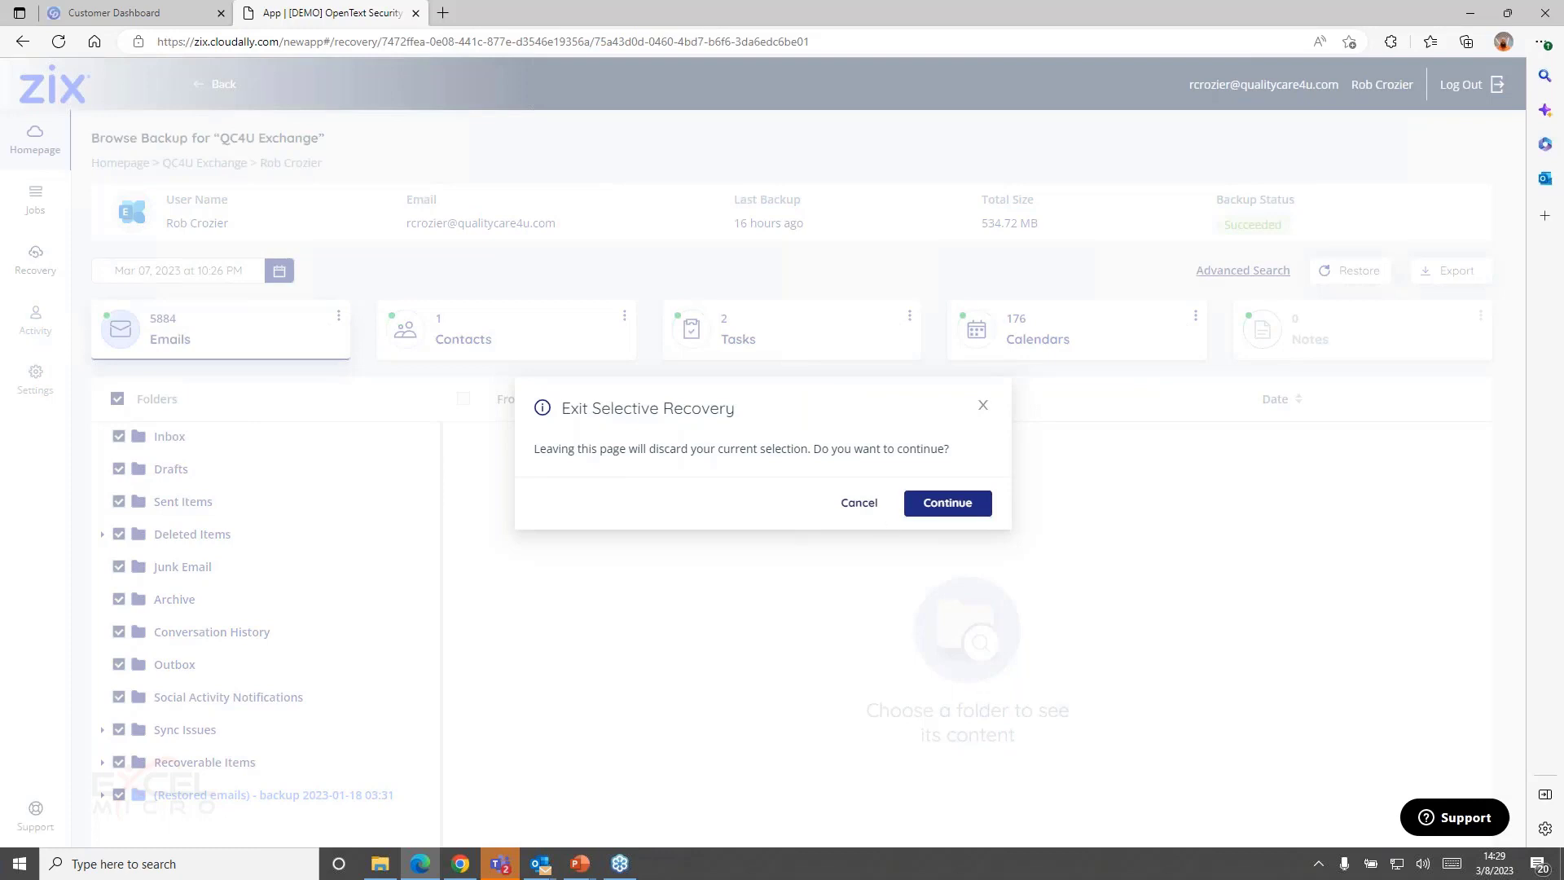
{"action": "left_click", "coordinate": [931, 508]}
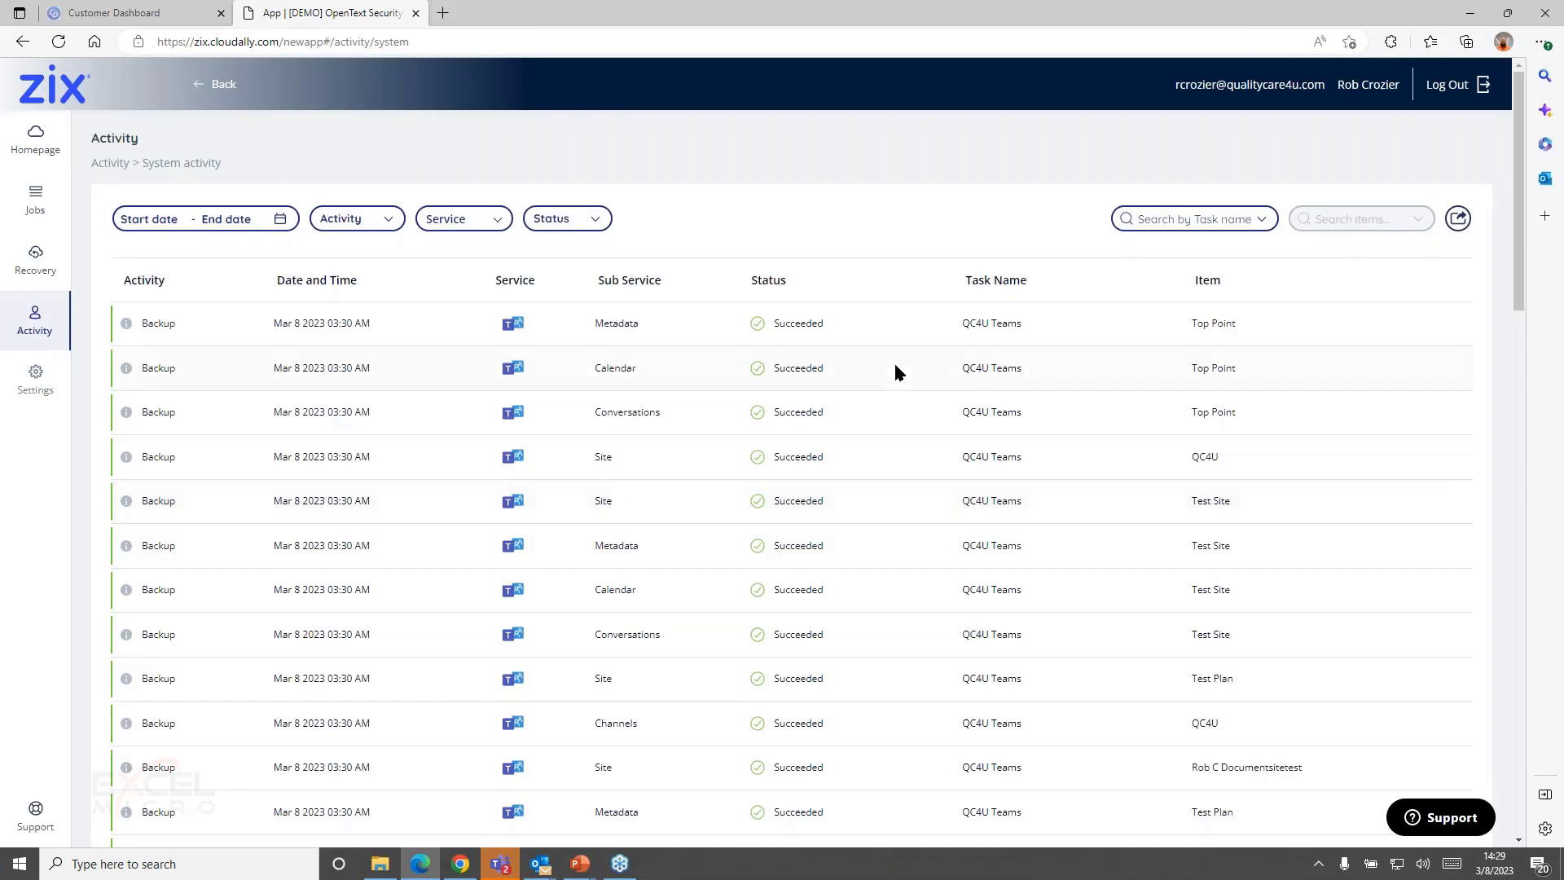
Open the Security Audit log of completed sign-in events.
{"action": "mouse_move", "coordinate": [35, 322]}
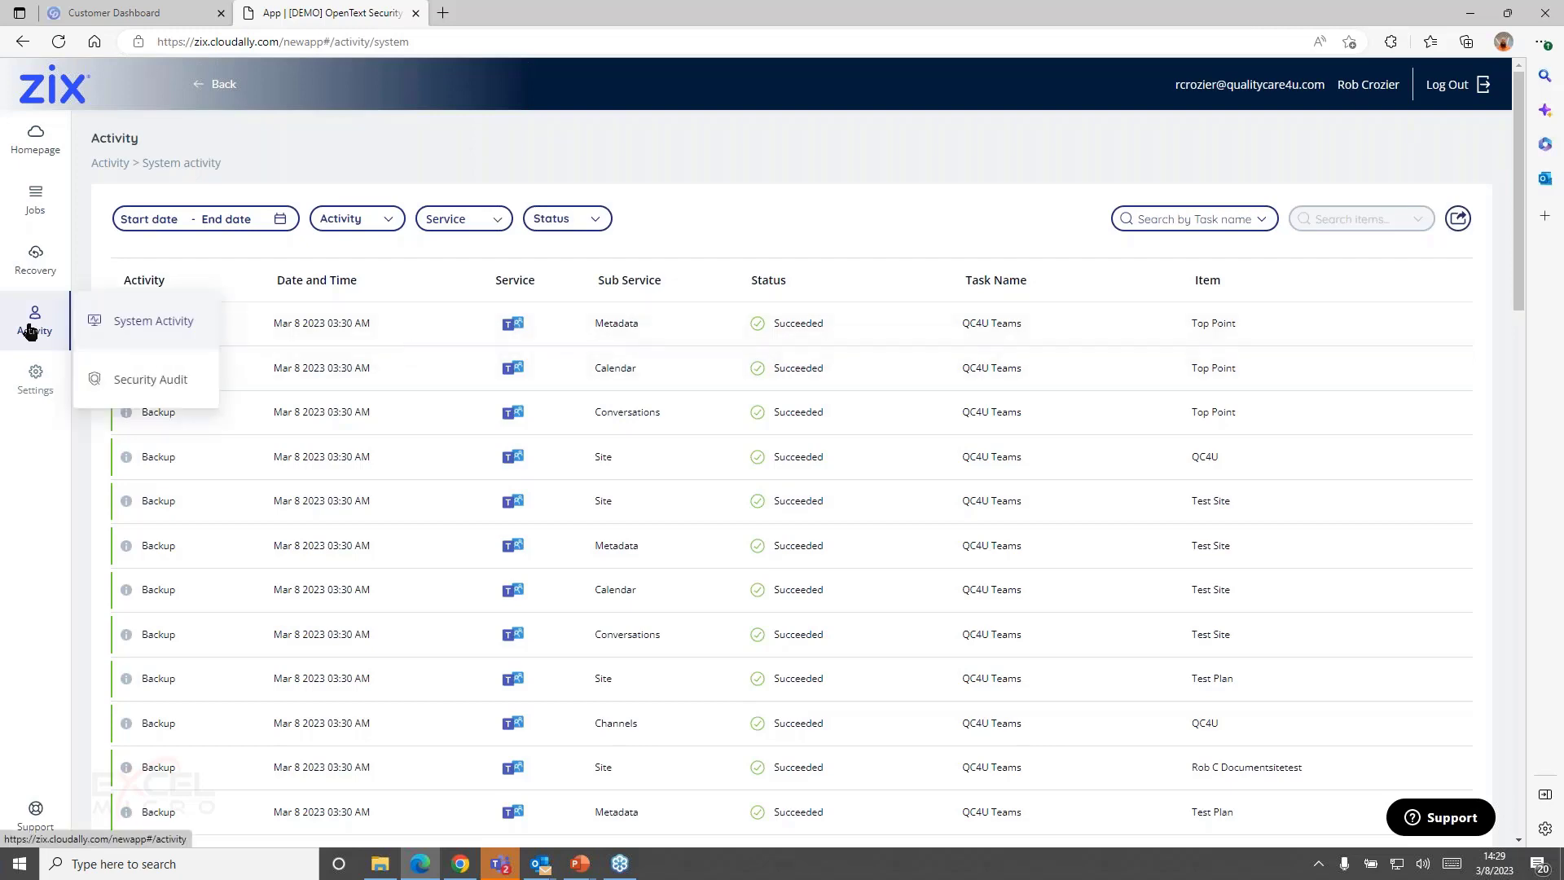
{"action": "left_click", "coordinate": [122, 395]}
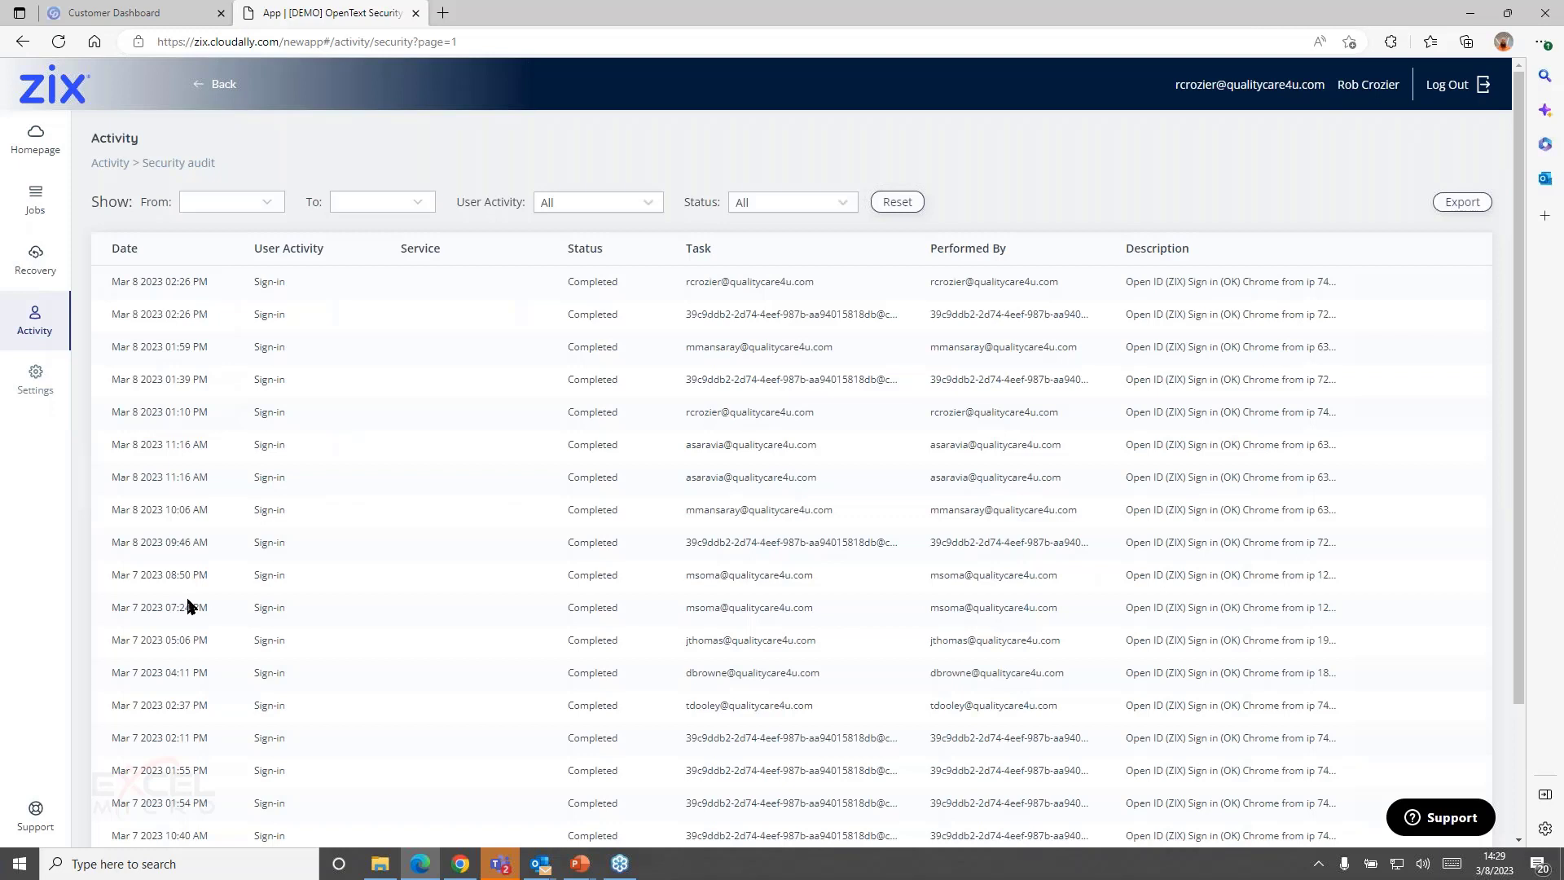
{"action": "mouse_move", "coordinate": [35, 377]}
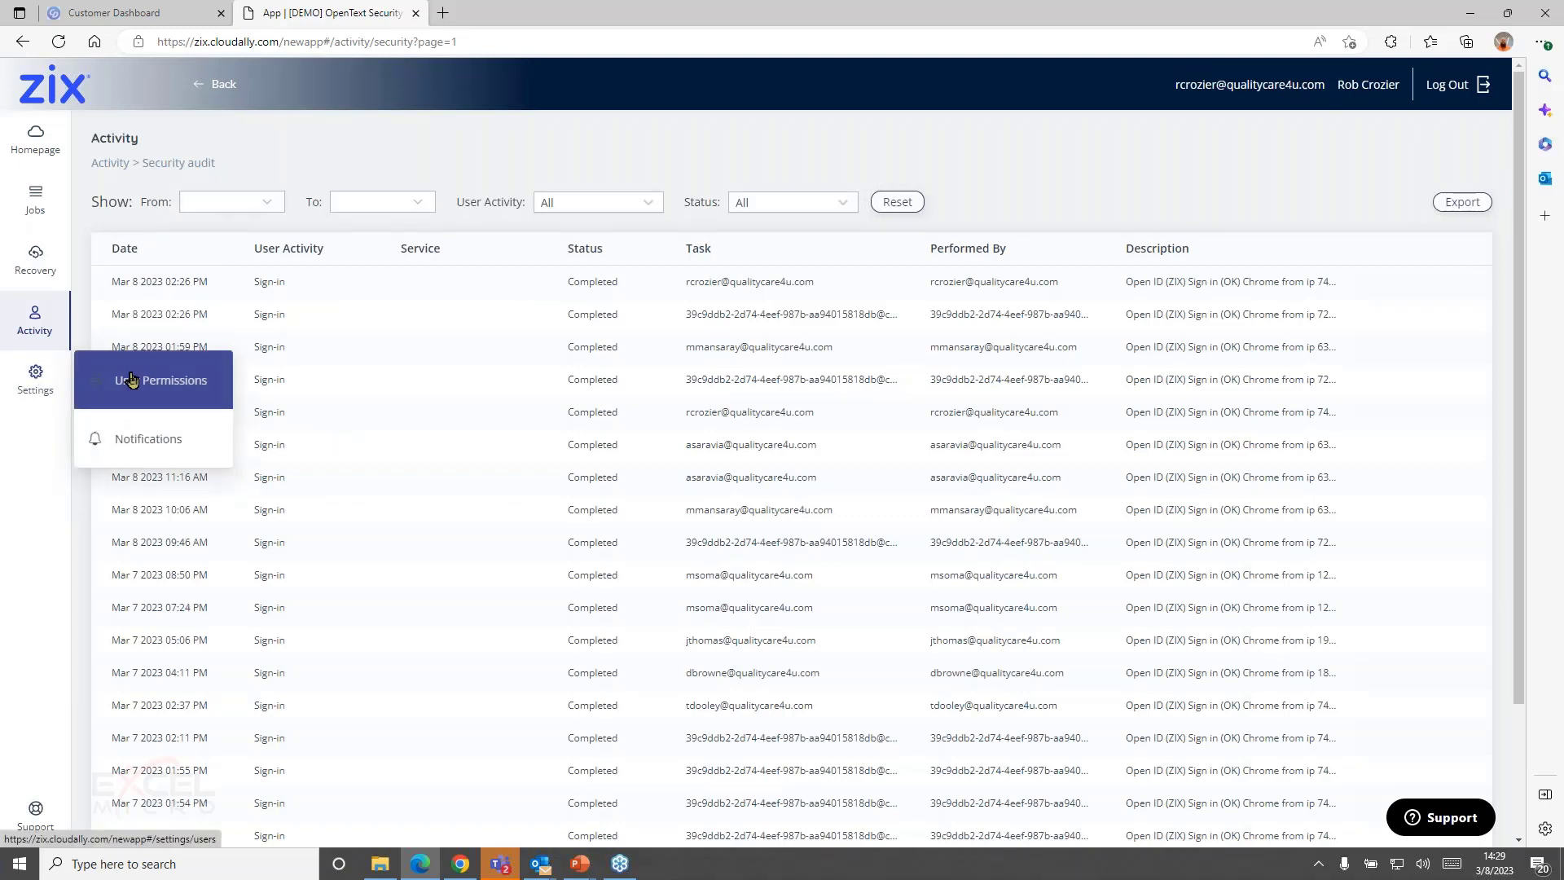
From Notifications, preview the Backup tasks overview summary report and scroll through it.
{"action": "left_click", "coordinate": [130, 442]}
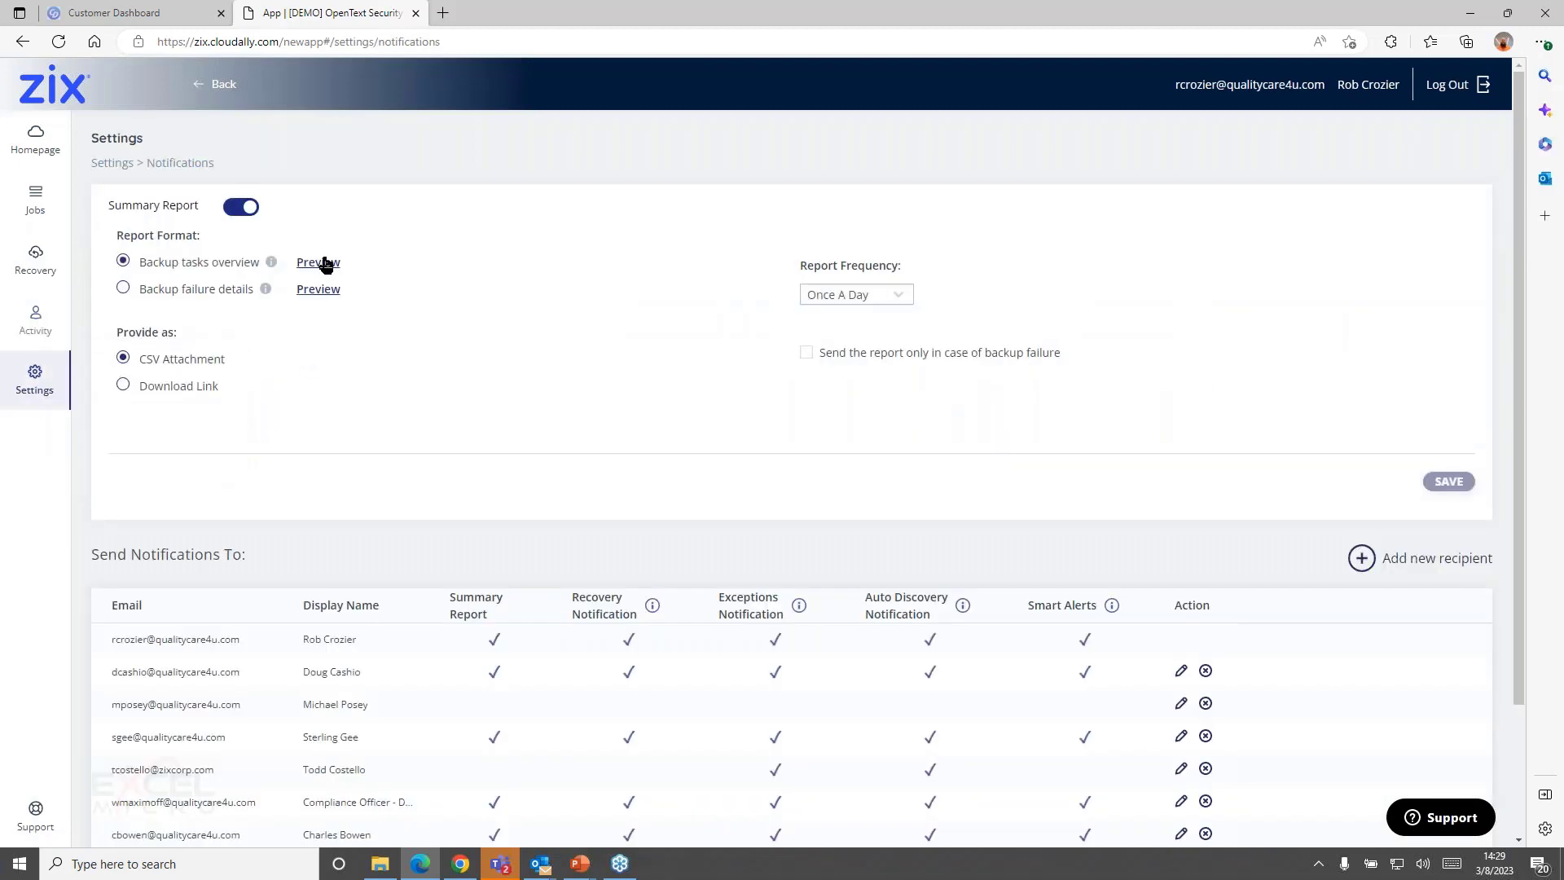
{"action": "left_click", "coordinate": [319, 263]}
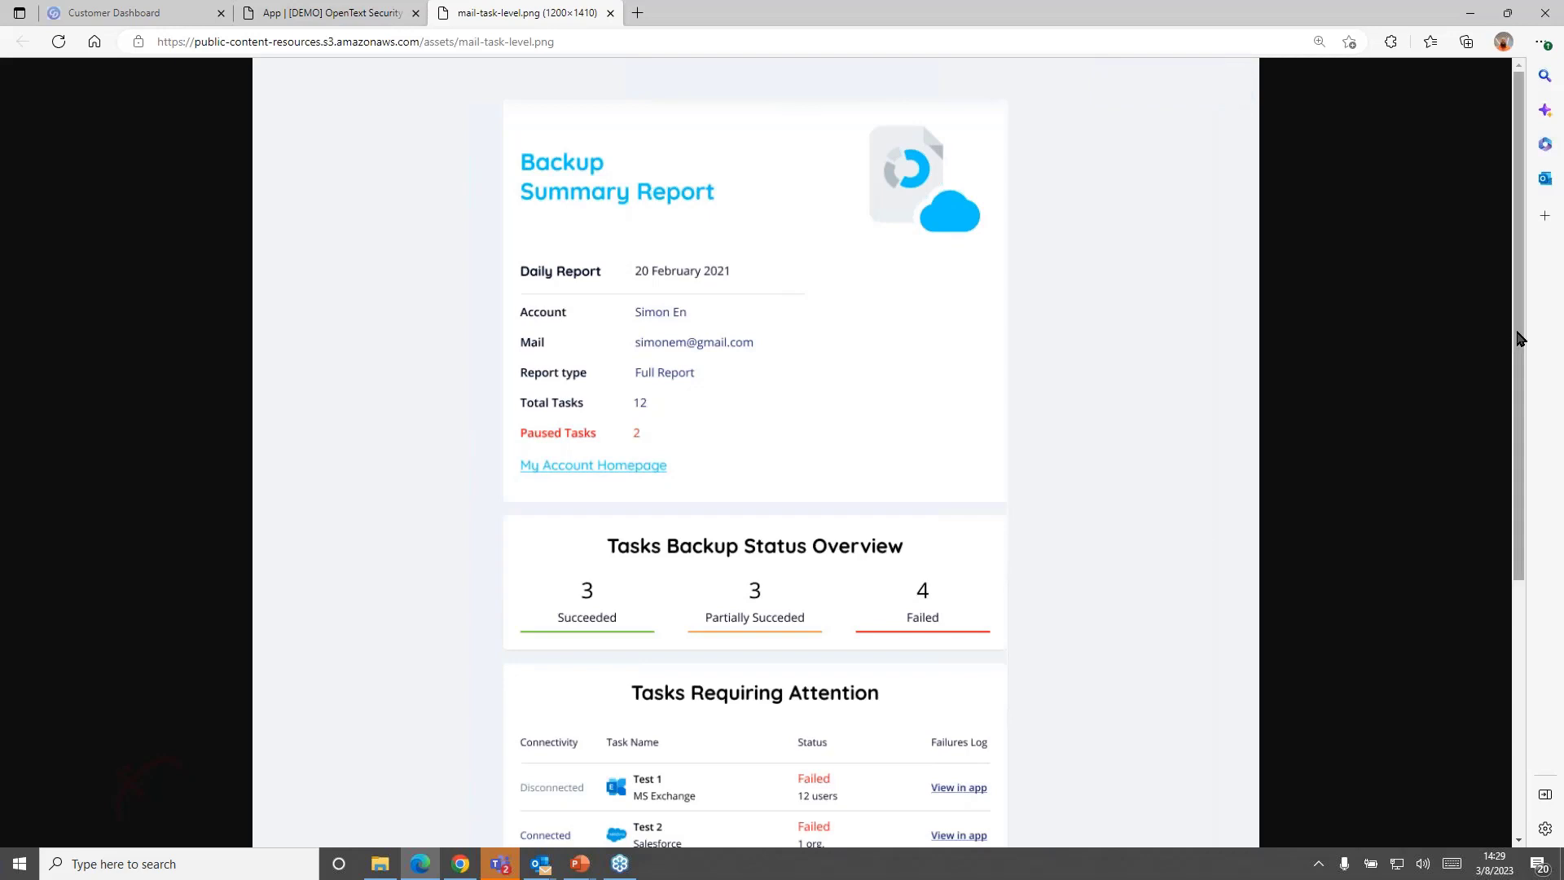
{"action": "left_click_drag", "start_coordinate": [1523, 339], "coordinate": [1466, 409]}
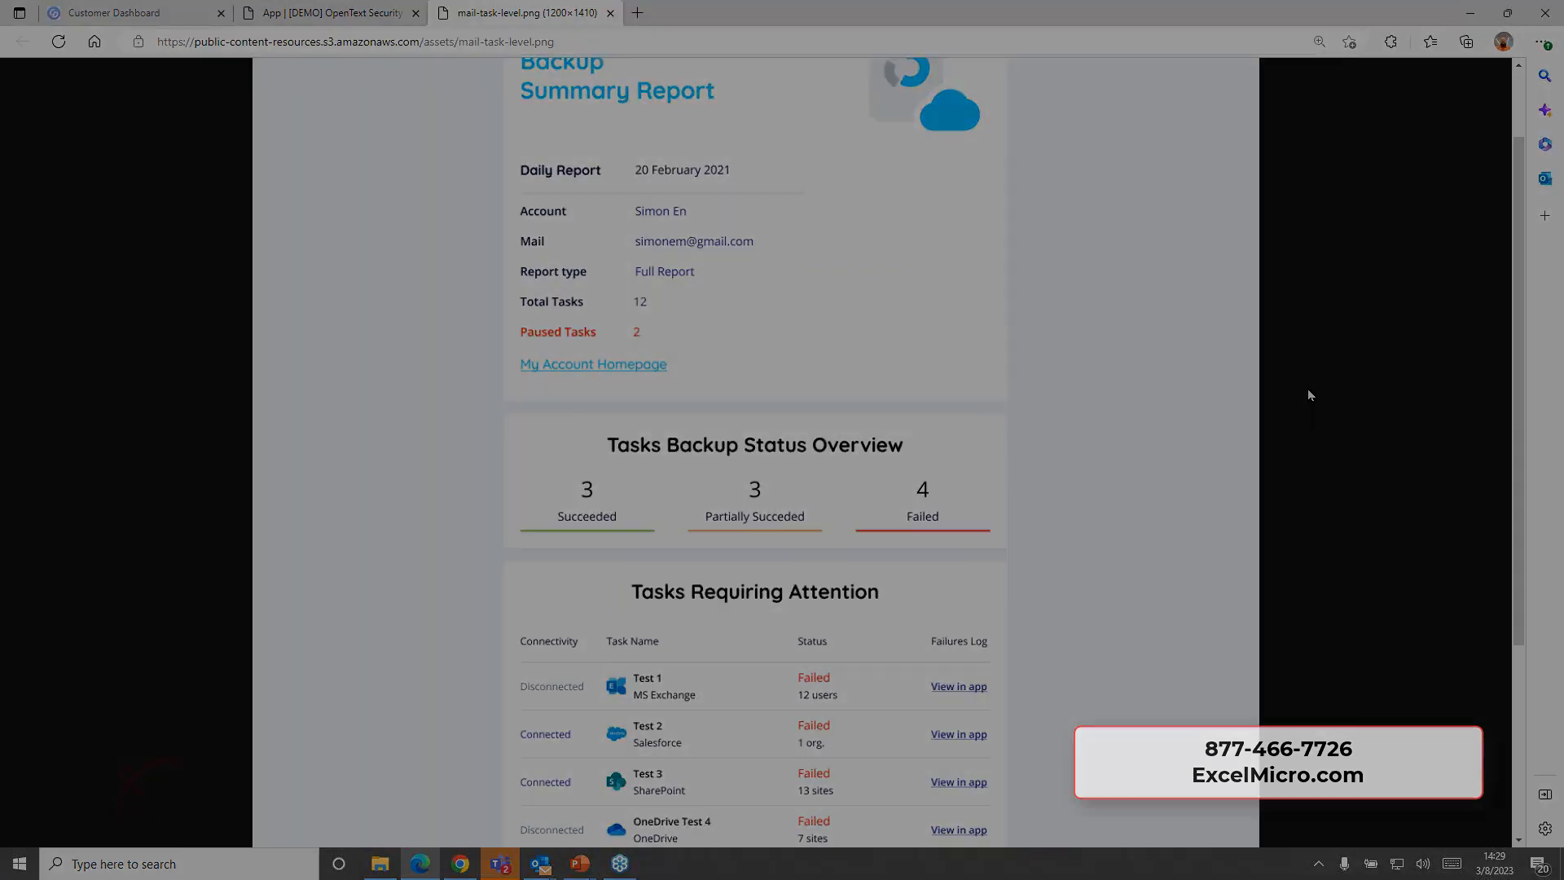